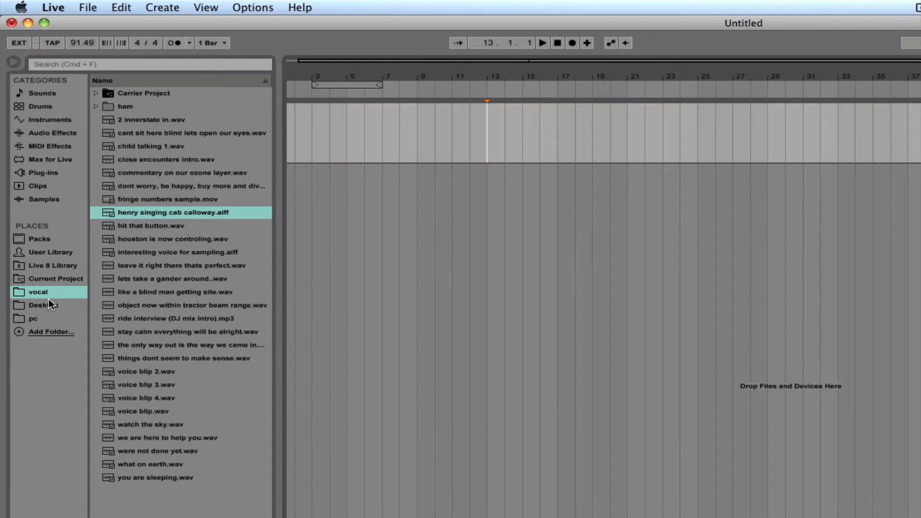
# Look through the contents of the vocal, Desktop and pc folders in the browser's places.
pyautogui.click(19, 293)
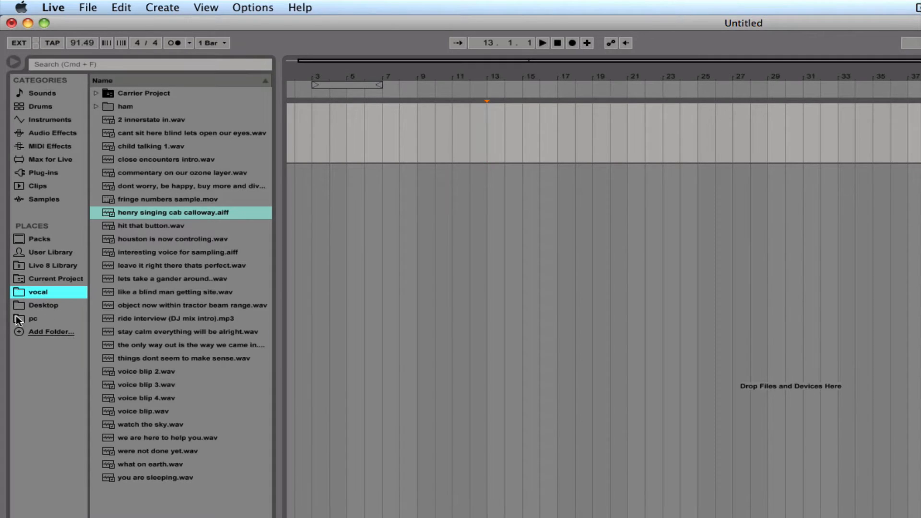
pyautogui.click(18, 306)
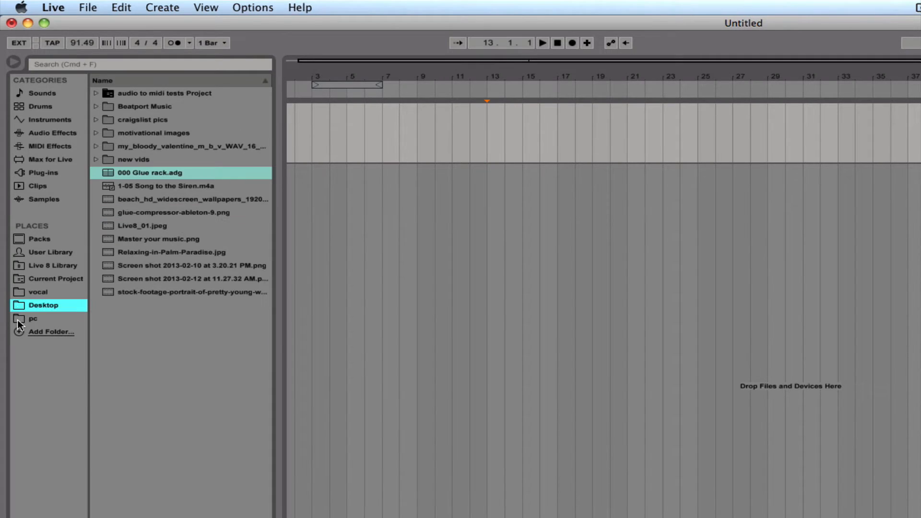
pyautogui.click(18, 320)
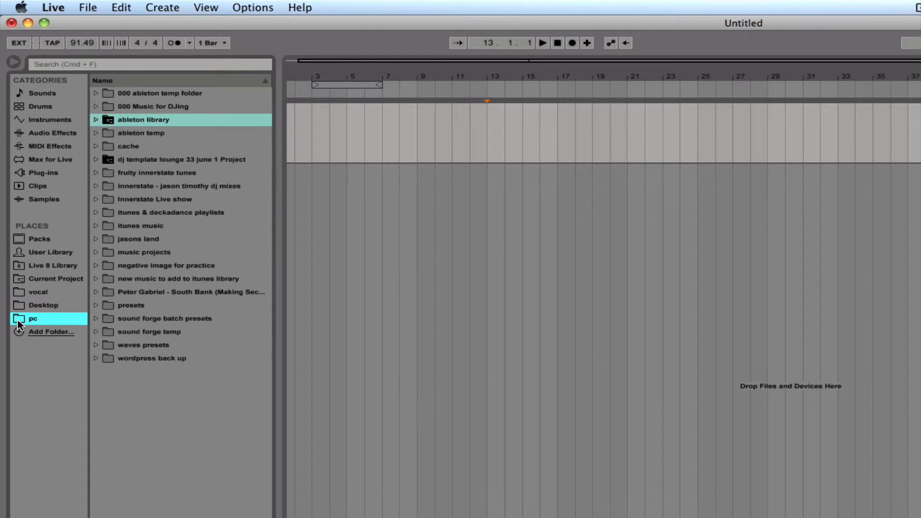
# Add the Beatport Music folder from the Desktop to the browser's places and show its contents.
pyautogui.click(49, 332)
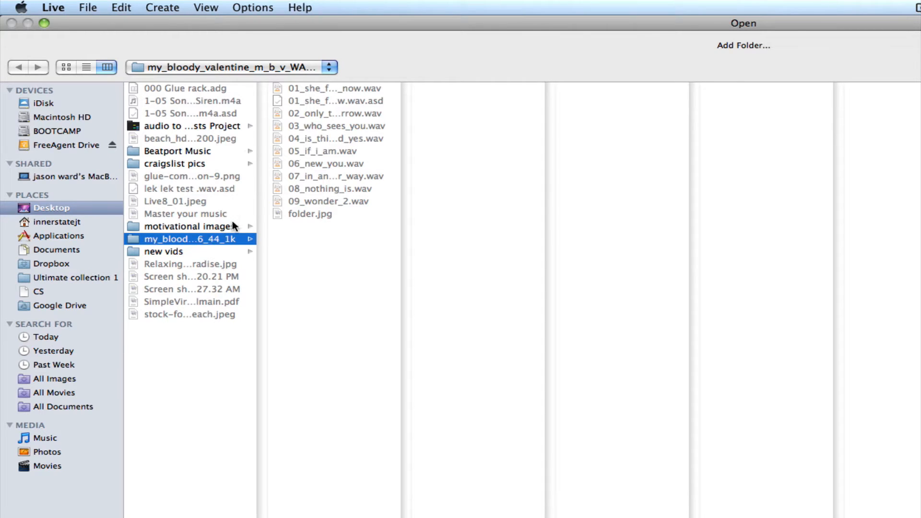
pyautogui.click(165, 150)
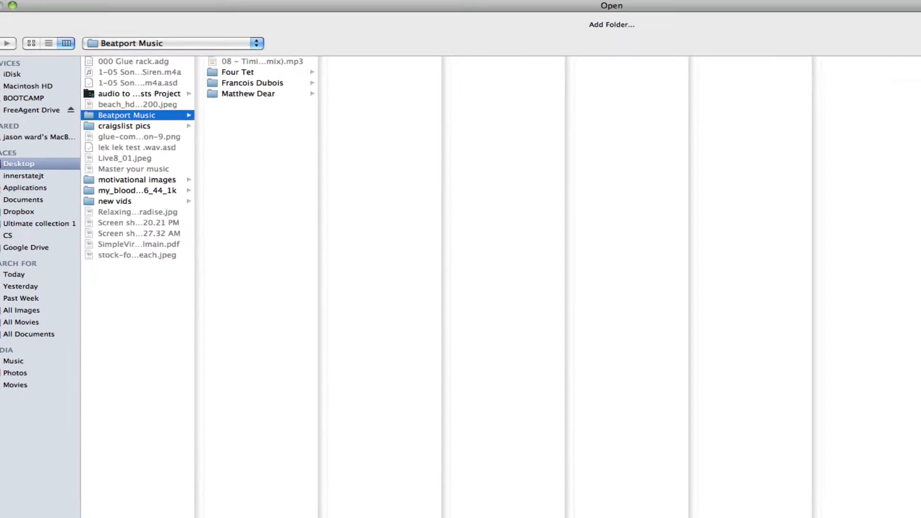
pyautogui.click(893, 506)
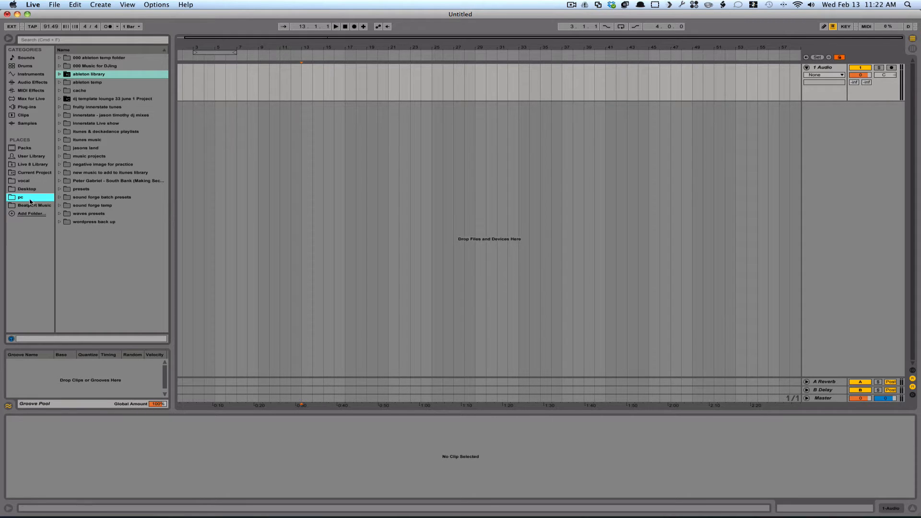
pyautogui.click(10, 206)
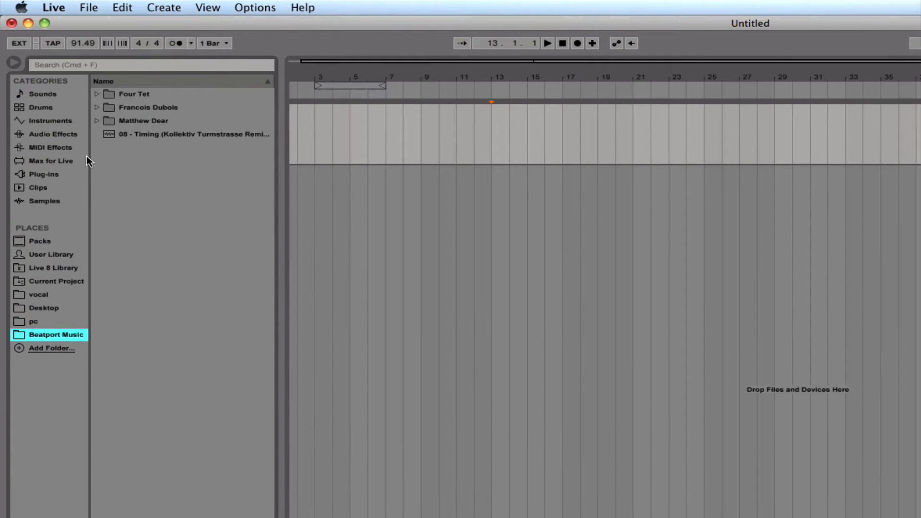
# Remove the Beatport Music folder from the browser's places.
pyautogui.rightClick(21, 336)
pyautogui.click(42, 341)
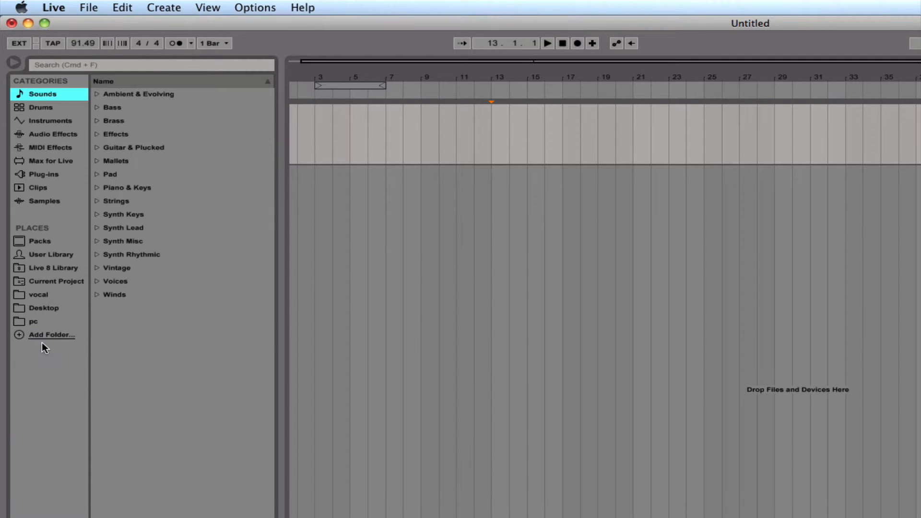
# Place henry singing cab calloway.aiff from the vocal folder at the start of the 1 Audio track in the arrangement.
pyautogui.click(17, 297)
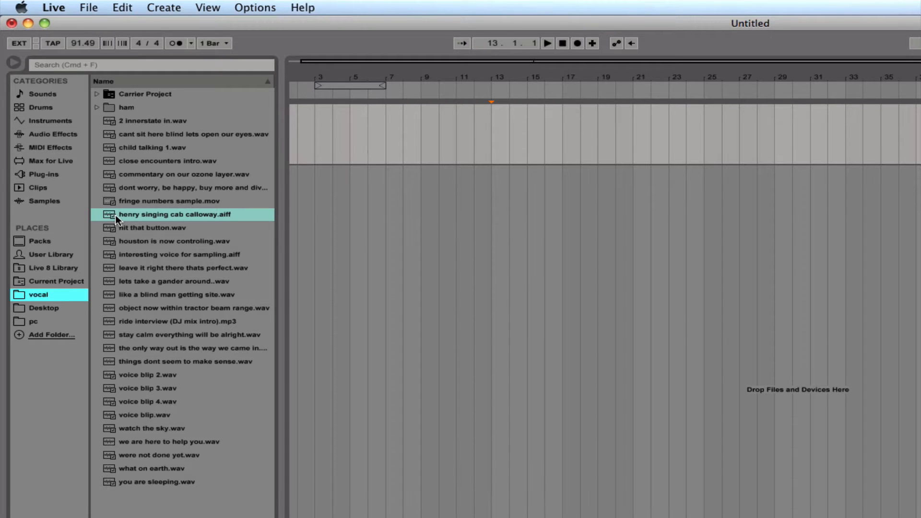
pyautogui.moveTo(109, 217); pyautogui.dragTo(292, 133)
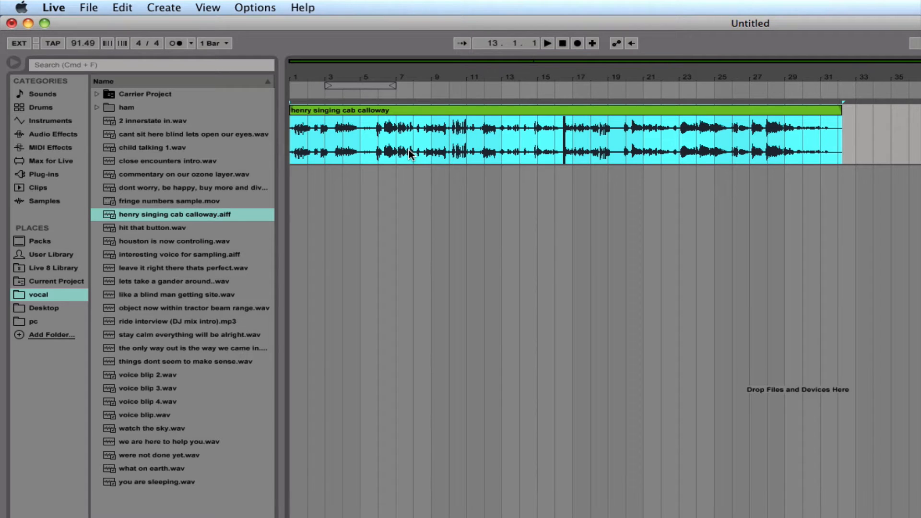
# In Session View, add henry singing cab calloway.aiff to the second slot of a new audio track and select that track.
pyautogui.press('Tab')
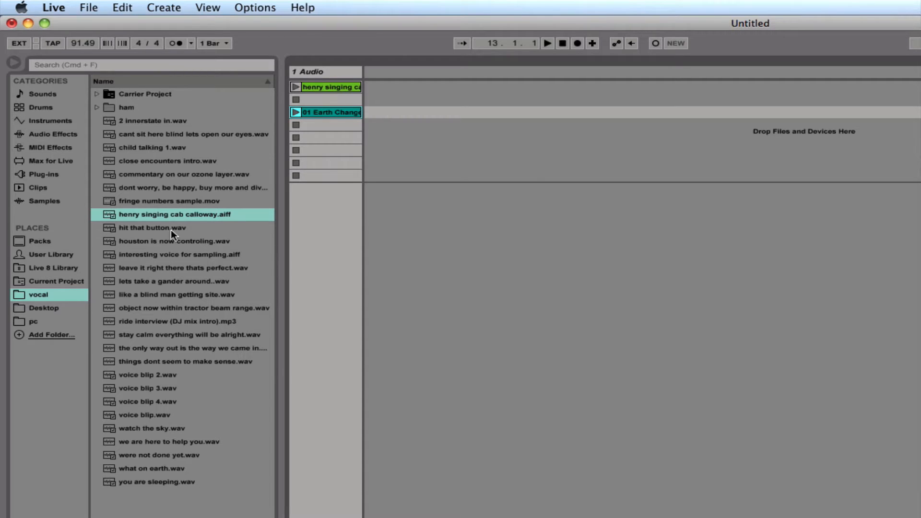
pyautogui.moveTo(114, 218); pyautogui.dragTo(164, 214)
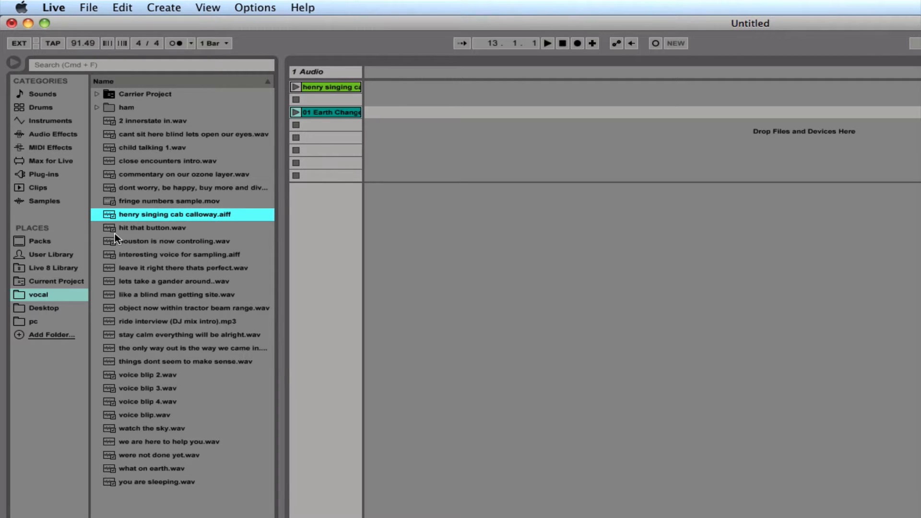
pyautogui.moveTo(107, 214); pyautogui.dragTo(465, 100)
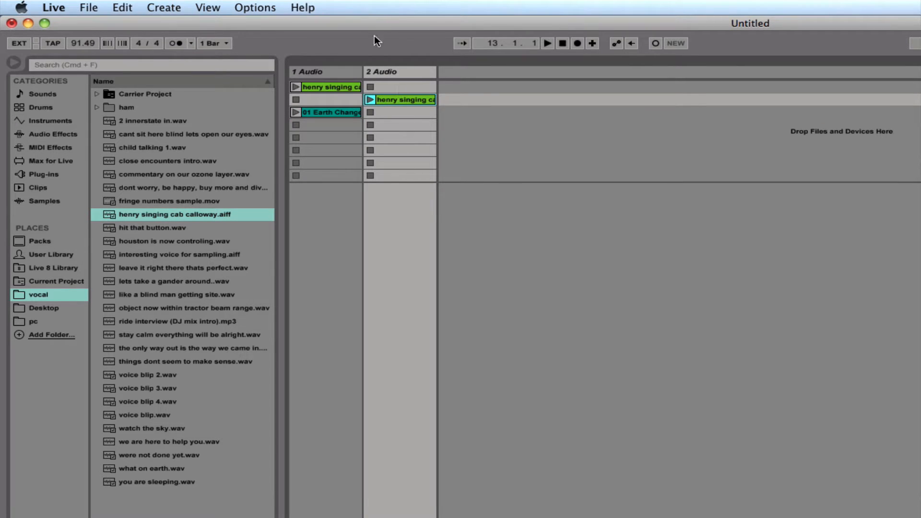
pyautogui.click(392, 72)
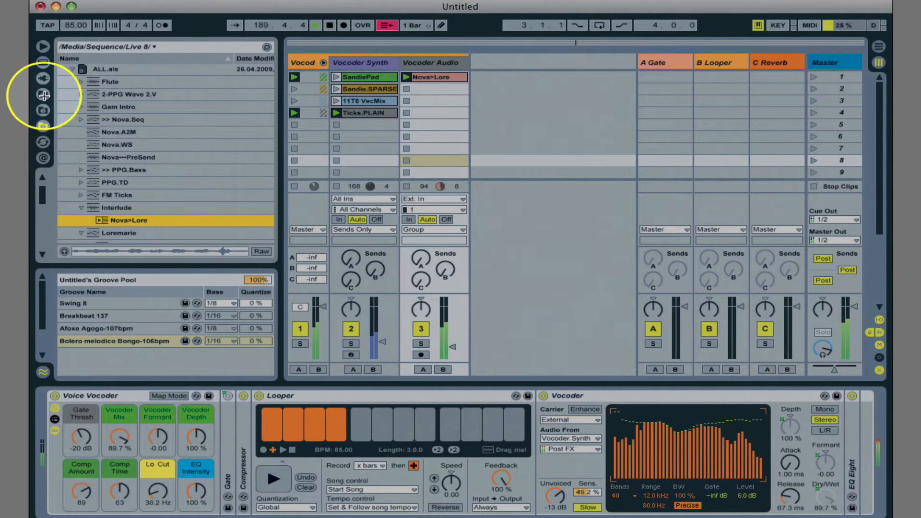
pyautogui.click(42, 125)
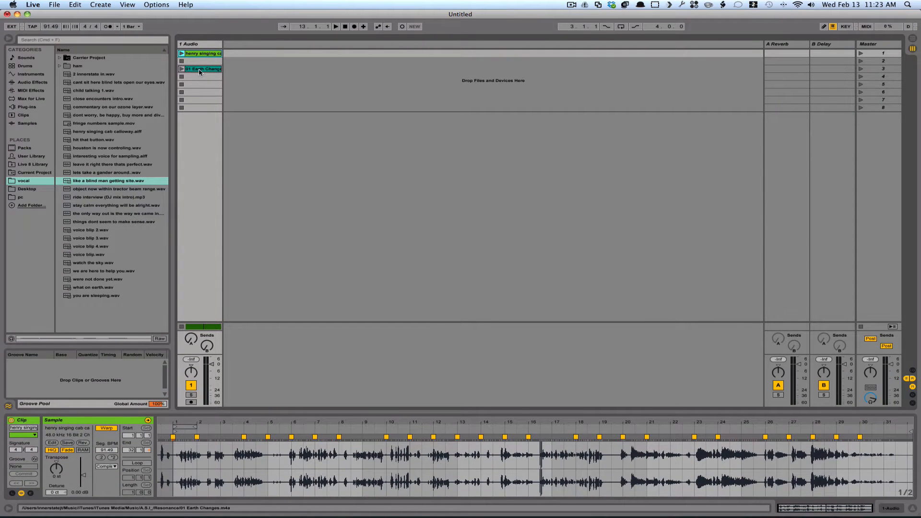
# Select the 01 Earth Changes clip and view the Arrangement before returning to Session View.
pyautogui.click(199, 70)
pyautogui.press('Tab')
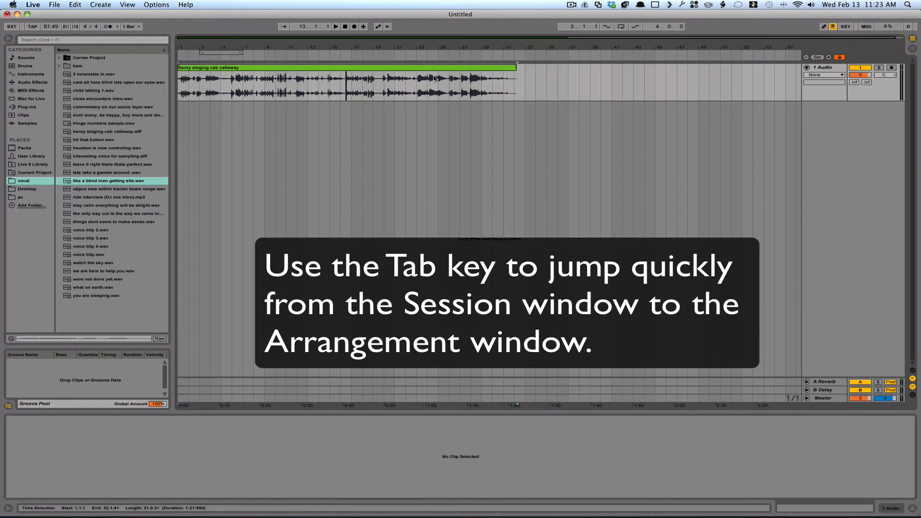
pyautogui.press('Tab')
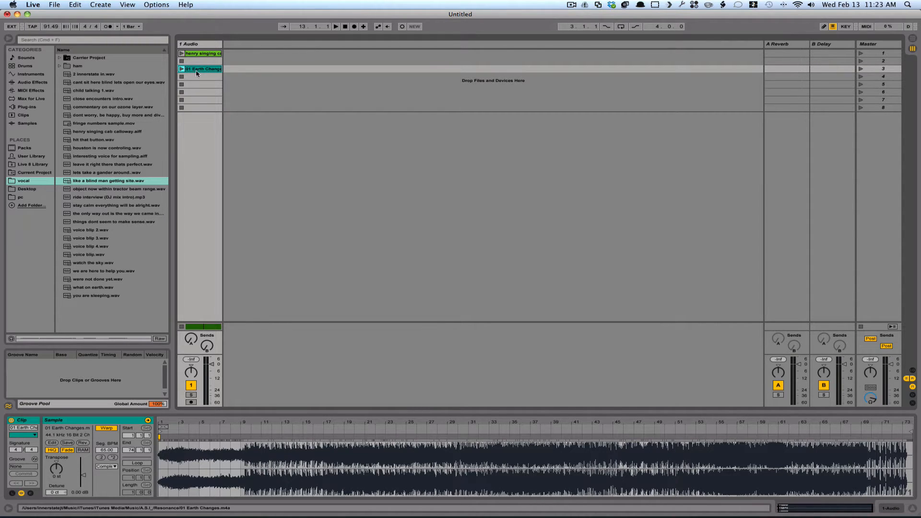
# Copy the 01 Earth Changes clip from Session View and paste it at bar 35 of the 1 Audio track in the arrangement.
pyautogui.click(75, 4)
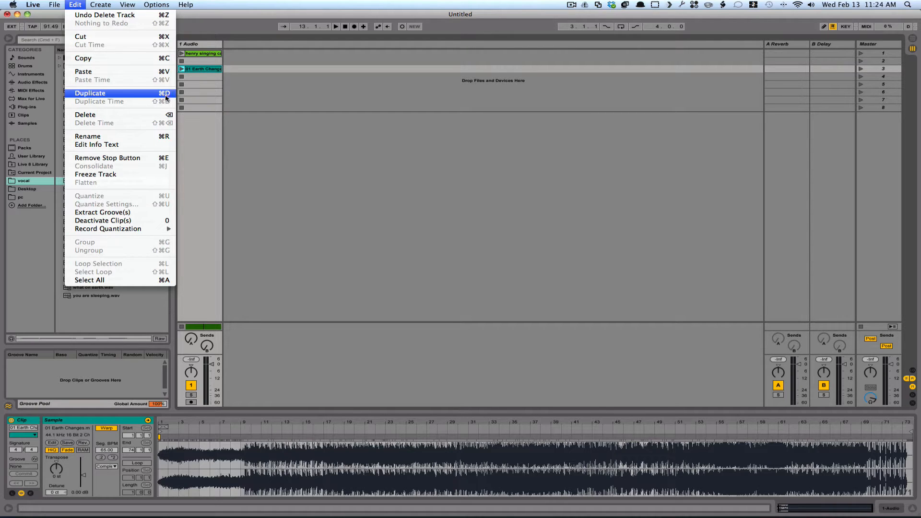
pyautogui.click(163, 58)
pyautogui.click(78, 4)
pyautogui.click(77, 5)
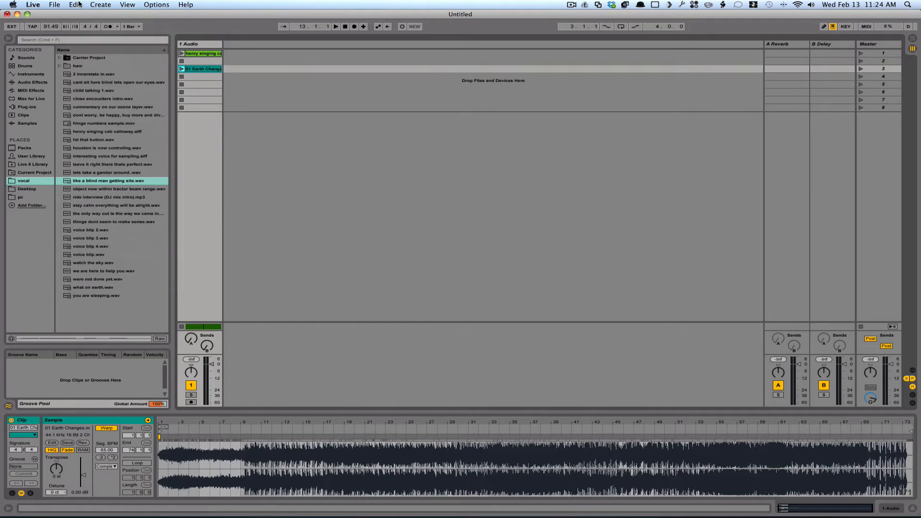
pyautogui.press('super+c')
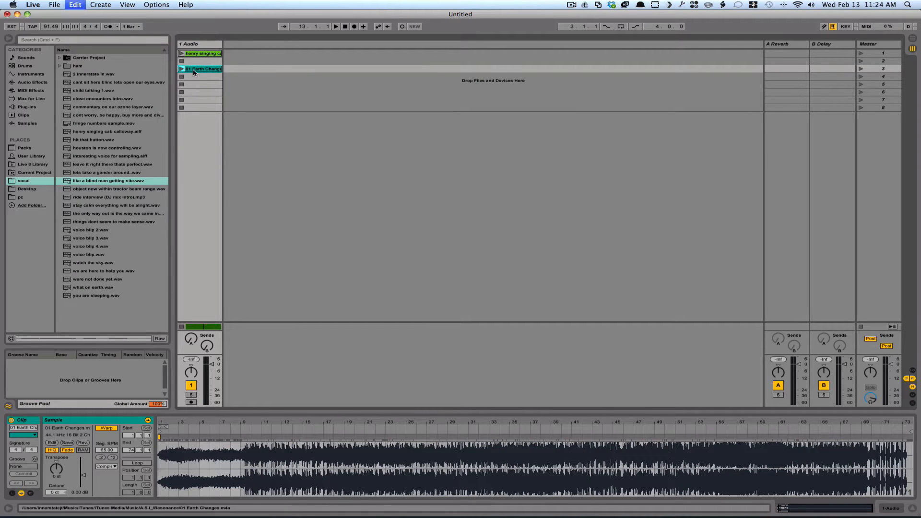
pyautogui.press('Tab')
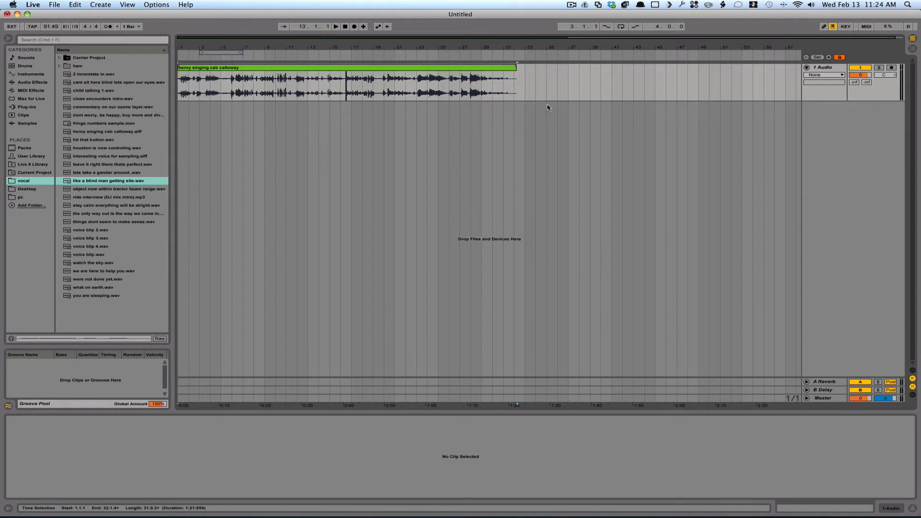
pyautogui.click(547, 75)
pyautogui.press('super+v')
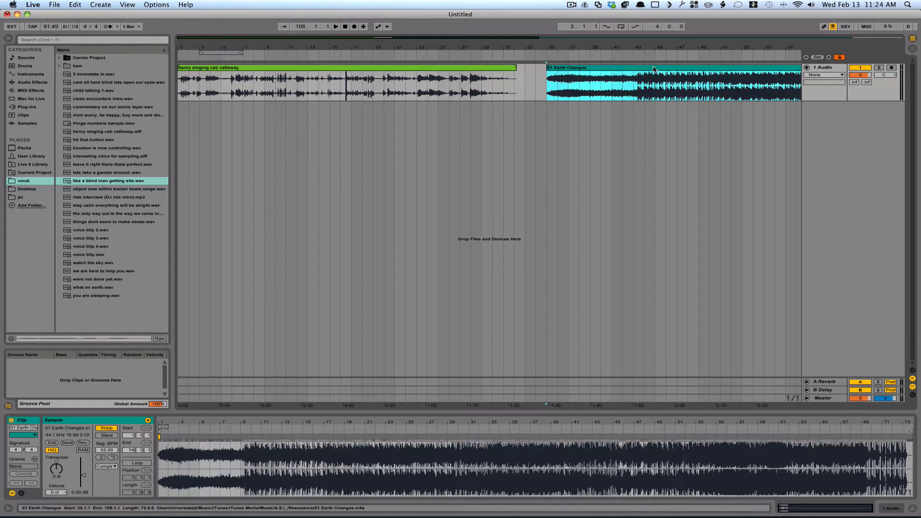
# Delete the pasted 01 Earth Changes clip from the arrangement.
pyautogui.press('Delete')
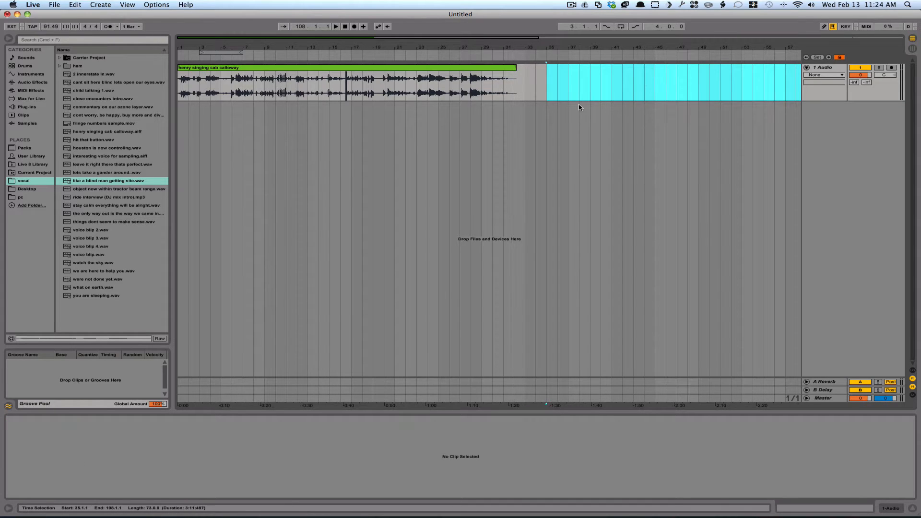
# Try to carry the 01 Earth Changes clip from Session View to bar 35 of the 1 Audio track in the arrangement.
pyautogui.press('Tab')
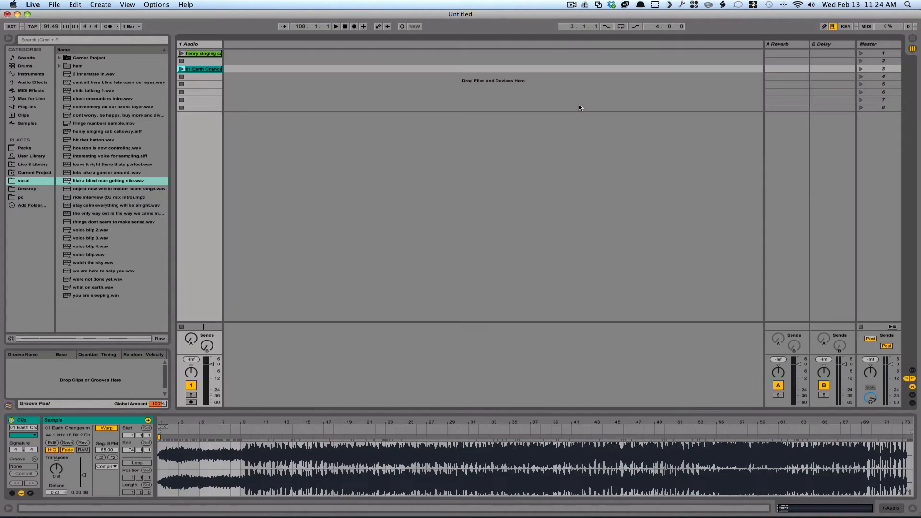
pyautogui.moveTo(204, 68); pyautogui.dragTo(548, 75)
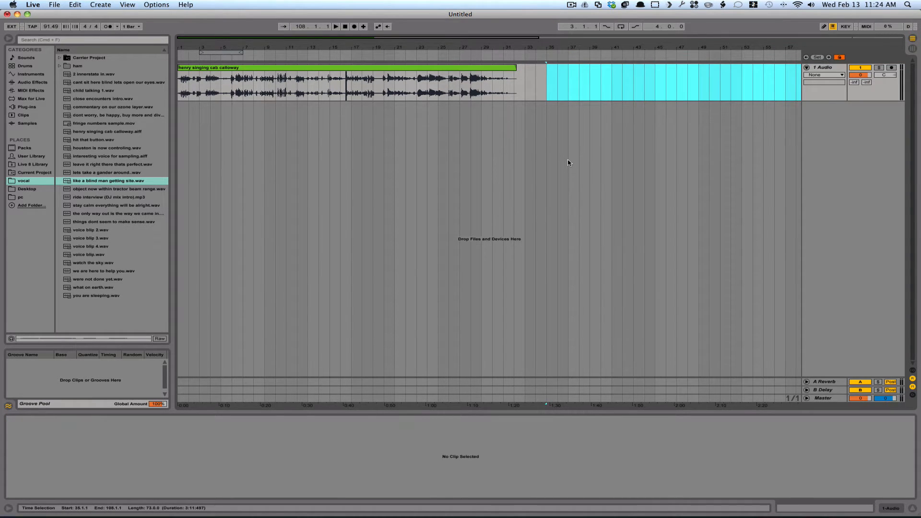
# Select the 1 Audio track in Session View and compare it with its counterpart in Arrangement View.
pyautogui.press('Tab')
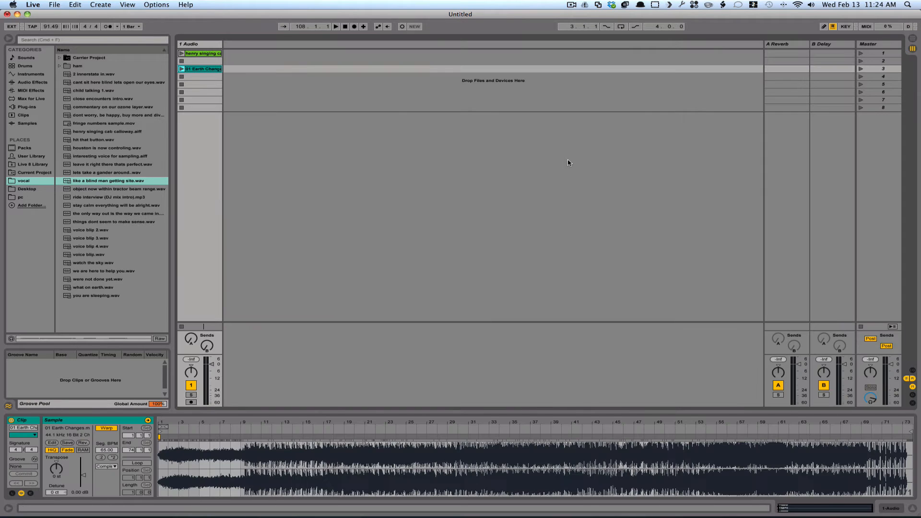
pyautogui.click(205, 46)
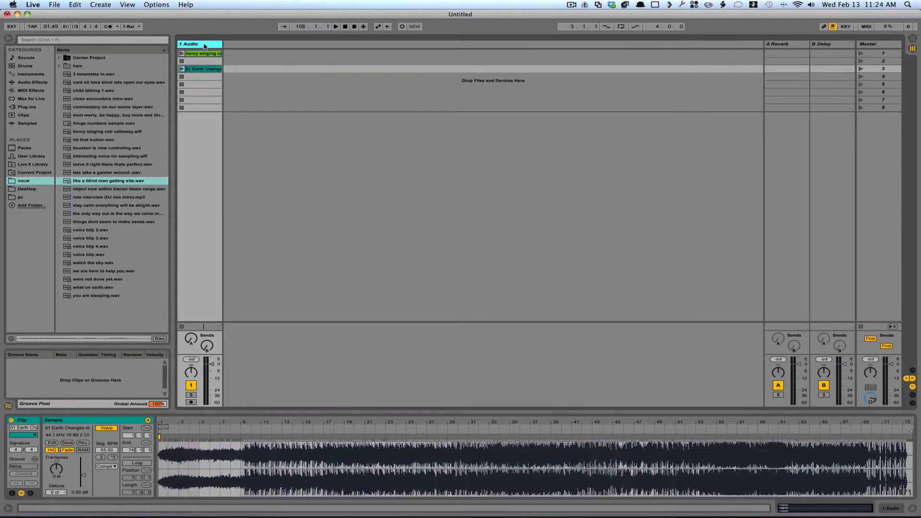
pyautogui.press('Tab')
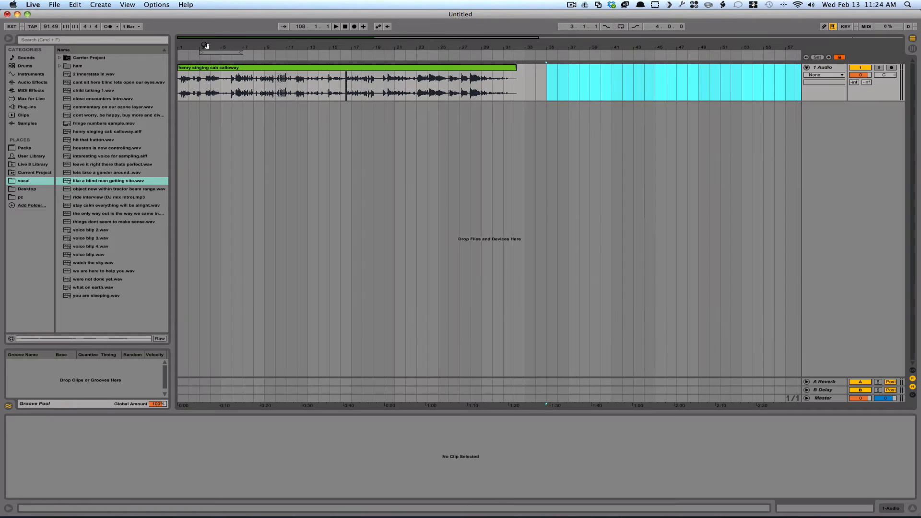
pyautogui.press('Tab')
pyautogui.press('Tab')
pyautogui.press('Tab')
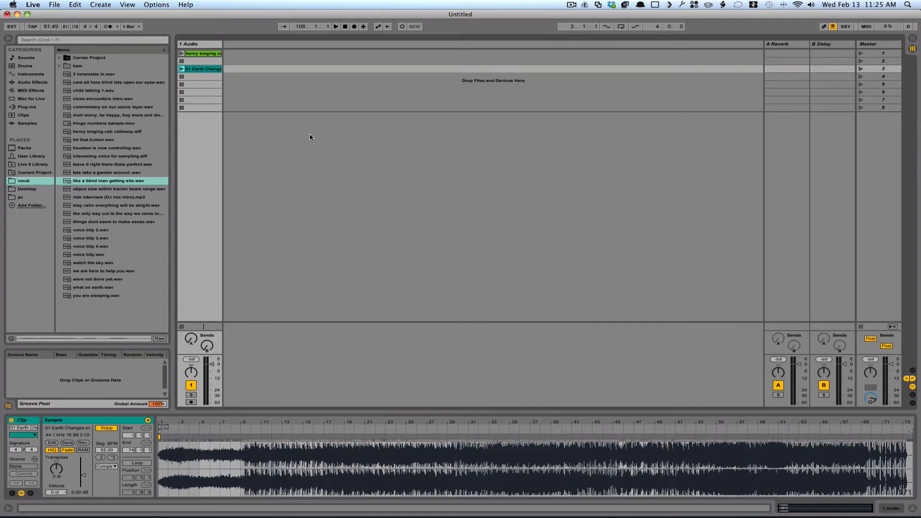
pyautogui.press('Tab')
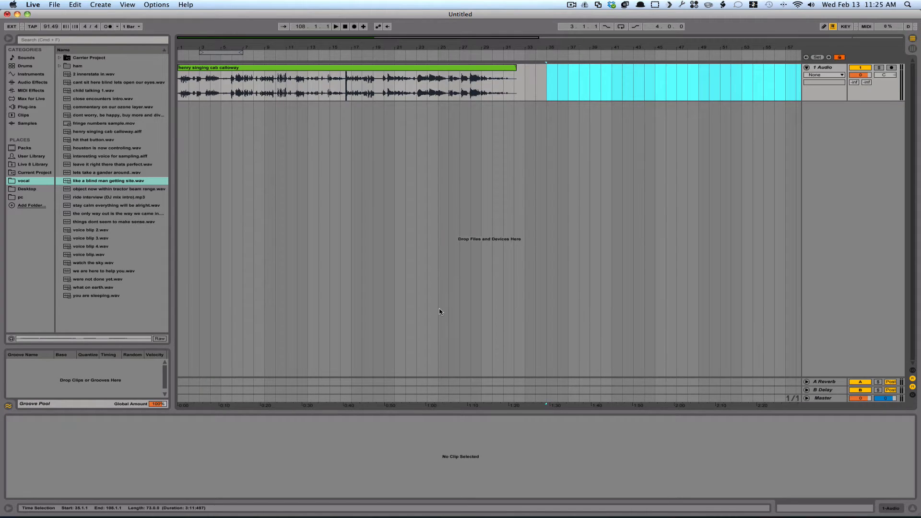
# Switch to iTunes and place the song Earth Changes at bar 35 of Live's 1 Audio track, beside the existing clip.
pyautogui.moveTo(422, 502)
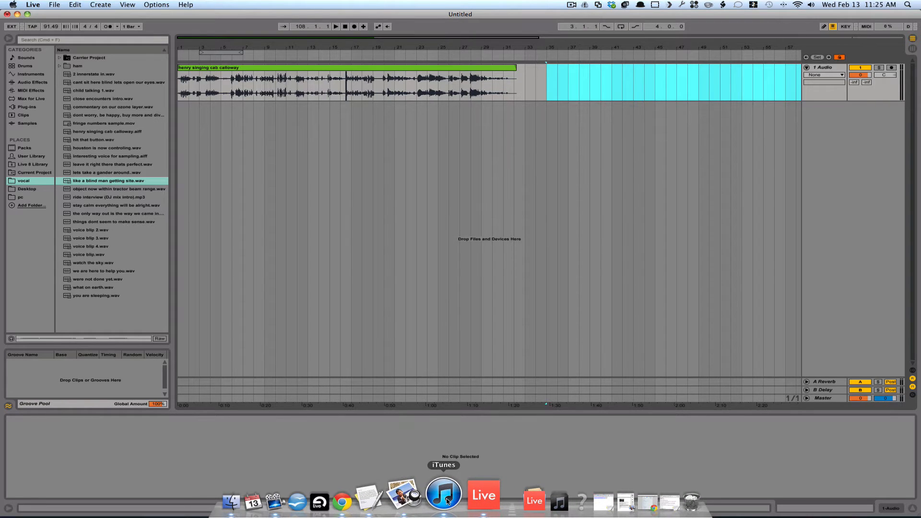
pyautogui.click(444, 495)
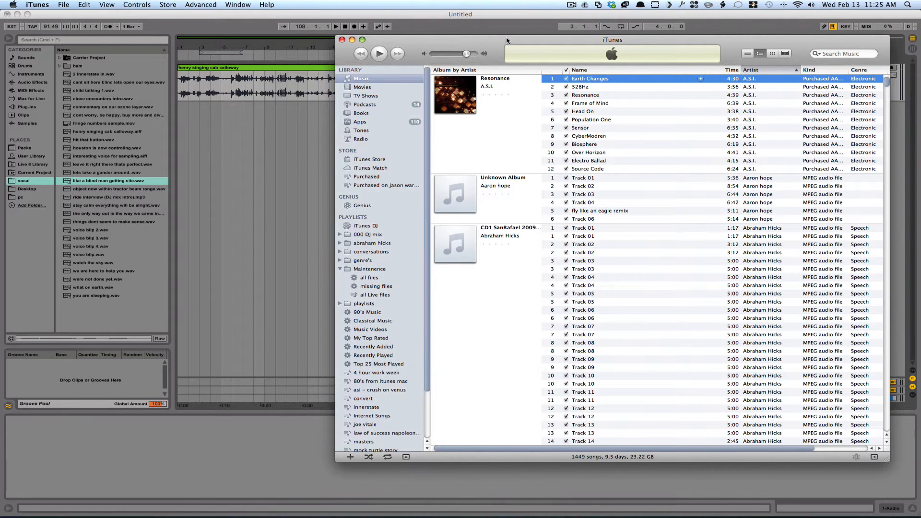
pyautogui.moveTo(507, 42); pyautogui.dragTo(556, 148)
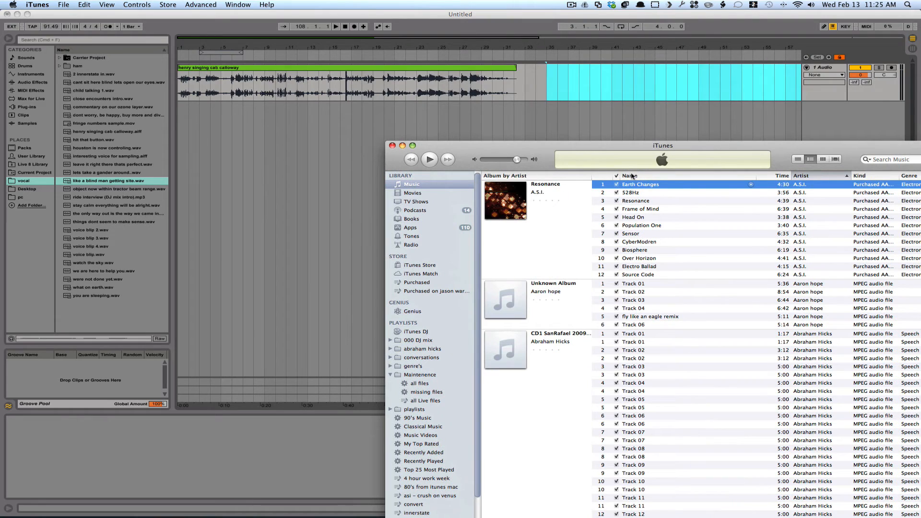
pyautogui.moveTo(632, 187); pyautogui.dragTo(548, 88)
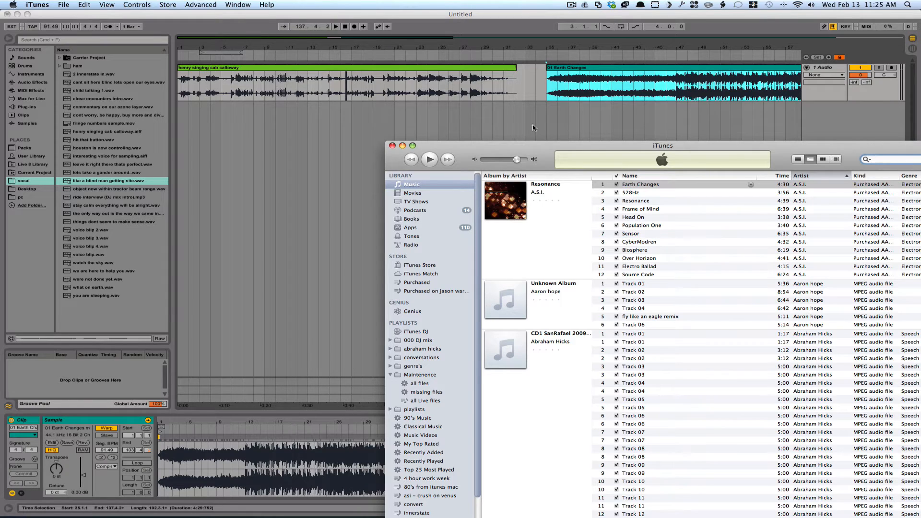
# Return to Ableton Live and show Session View.
pyautogui.click(508, 124)
pyautogui.press('Tab')
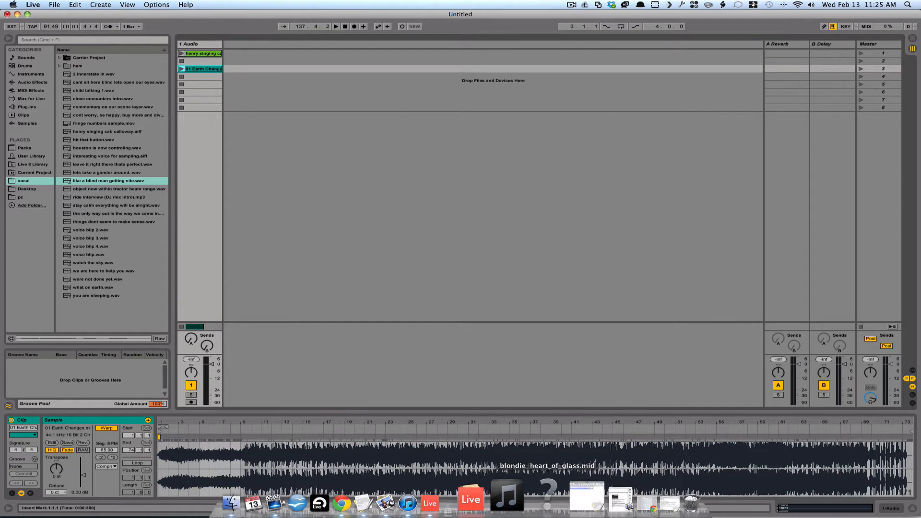
# Switch to iTunes and try to place the song Earth Changes in an empty clip slot of Live's 1 Audio track.
pyautogui.click(442, 500)
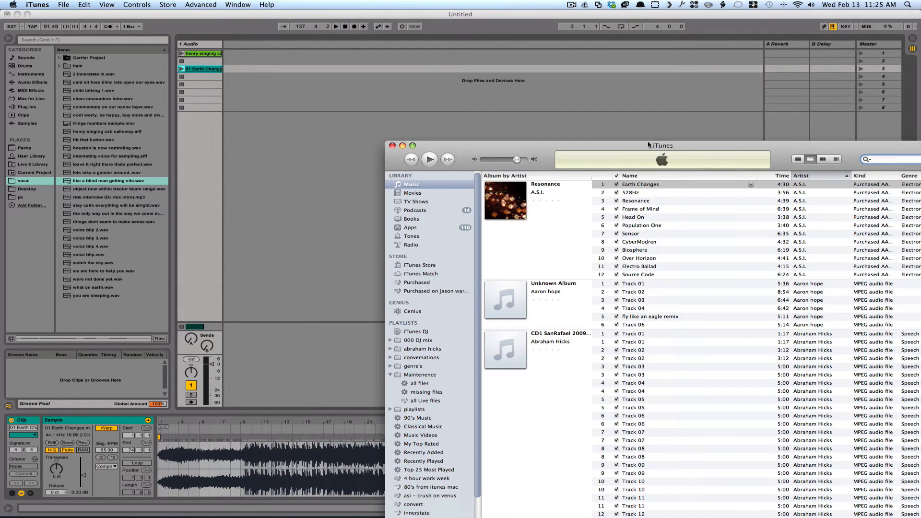
pyautogui.moveTo(630, 186); pyautogui.dragTo(207, 85)
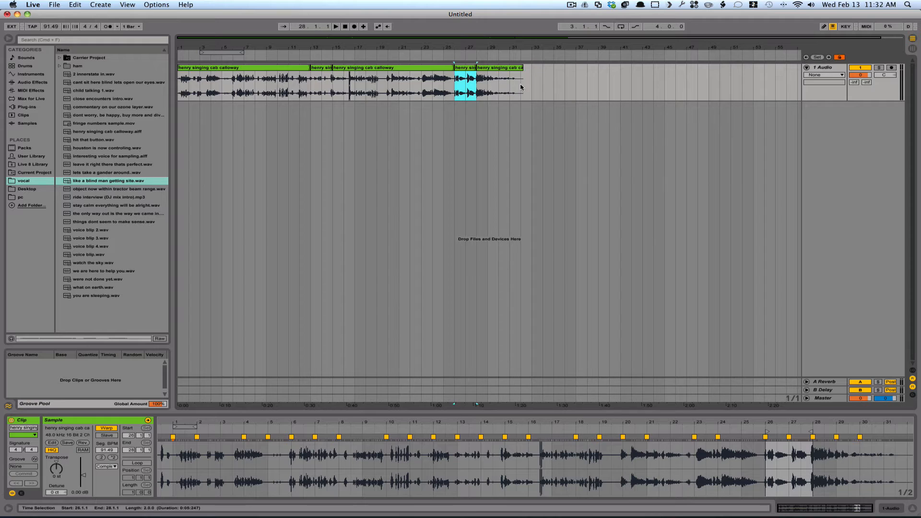
# Delete all the henry singing cab calloway clips from the 1 Audio track in the arrangement and put the insert marker at bar 1.
pyautogui.moveTo(527, 87); pyautogui.dragTo(156, 67)
pyautogui.press('Delete')
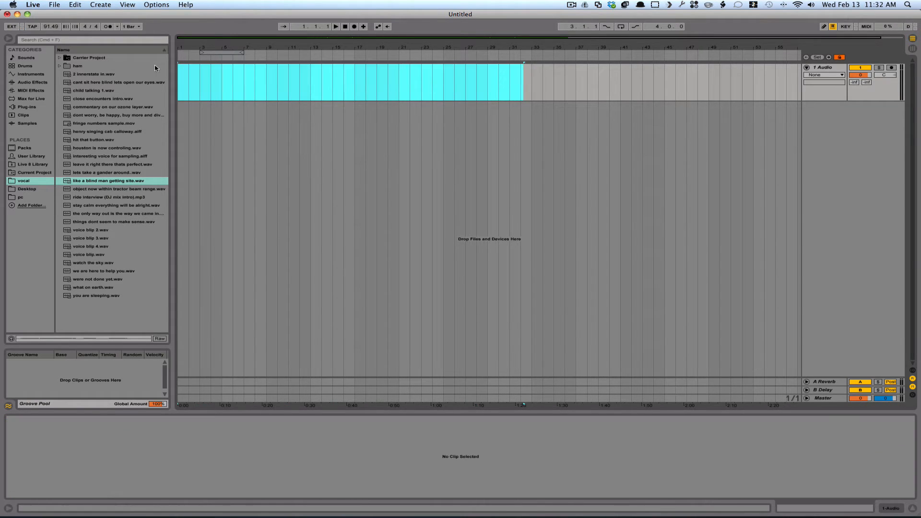
pyautogui.click(182, 84)
# Compare the Session and Arrangement Views and deactivate the 1 Audio track in Session View.
pyautogui.press('Tab')
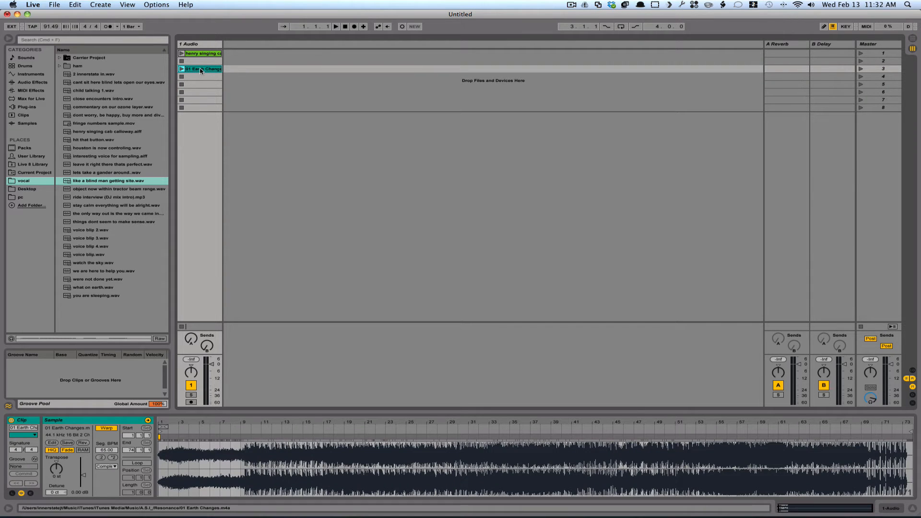
pyautogui.press('Tab')
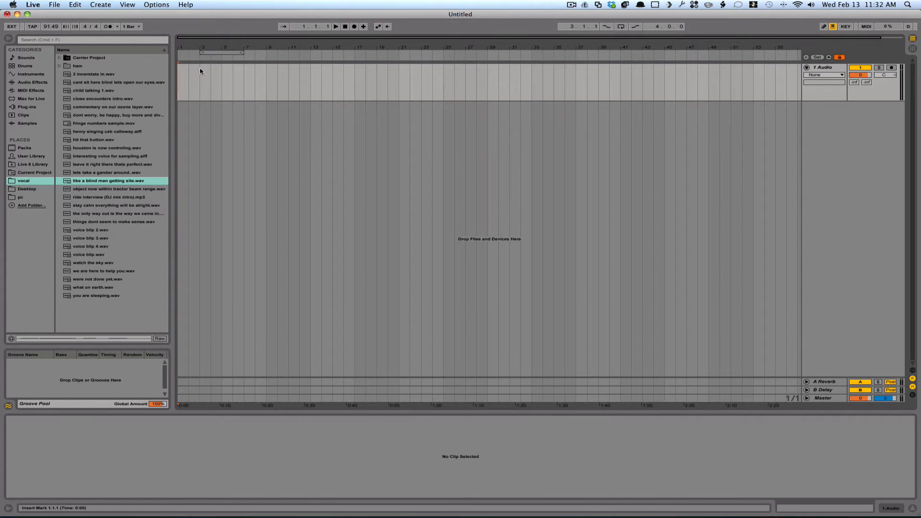
pyautogui.press('Tab')
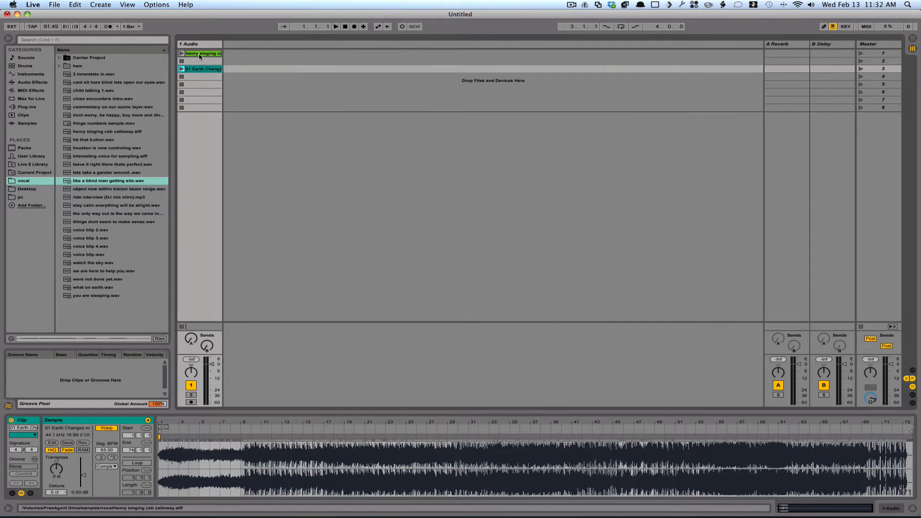
pyautogui.press('F1')
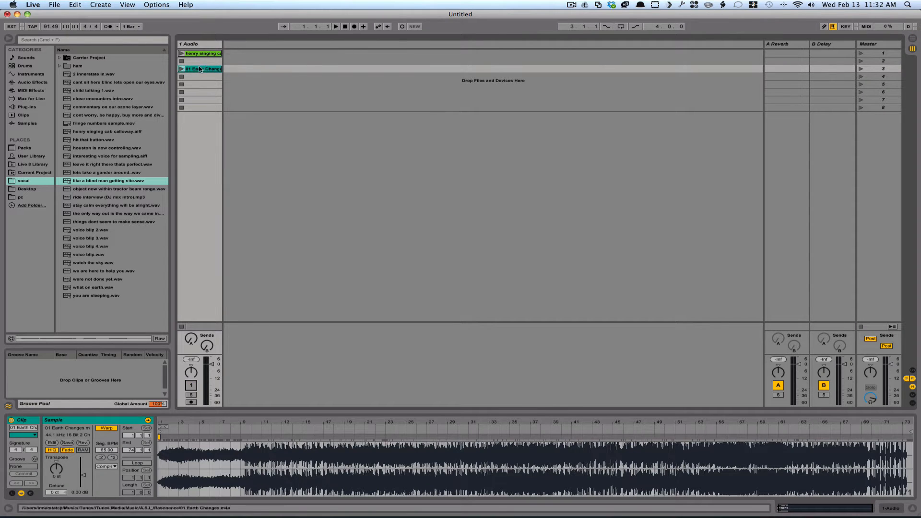
# Start recording into the arrangement and launch the henry singing cab calloway clip in Session View.
pyautogui.click(354, 27)
pyautogui.click(345, 26)
pyautogui.click(354, 26)
pyautogui.click(182, 54)
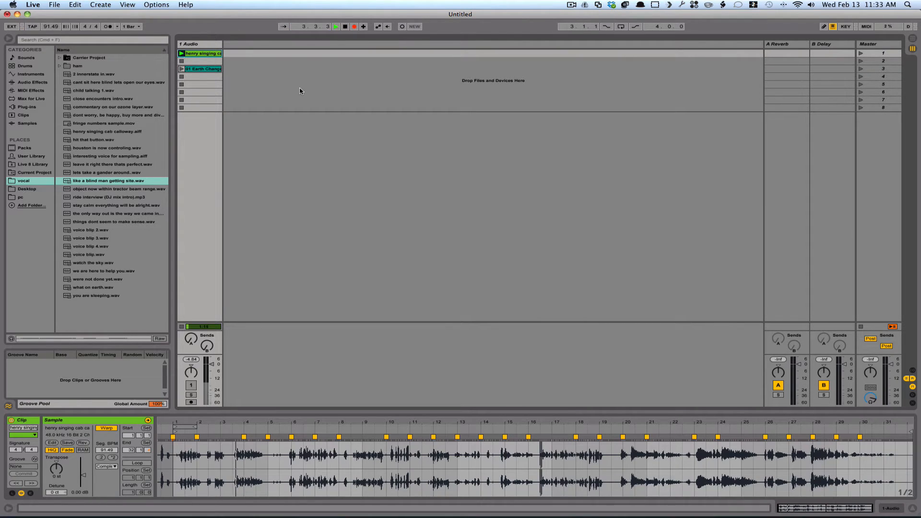
# Show Arrangement View, stop the recording and select the newly recorded henry singing cab calloway clip.
pyautogui.press('Tab')
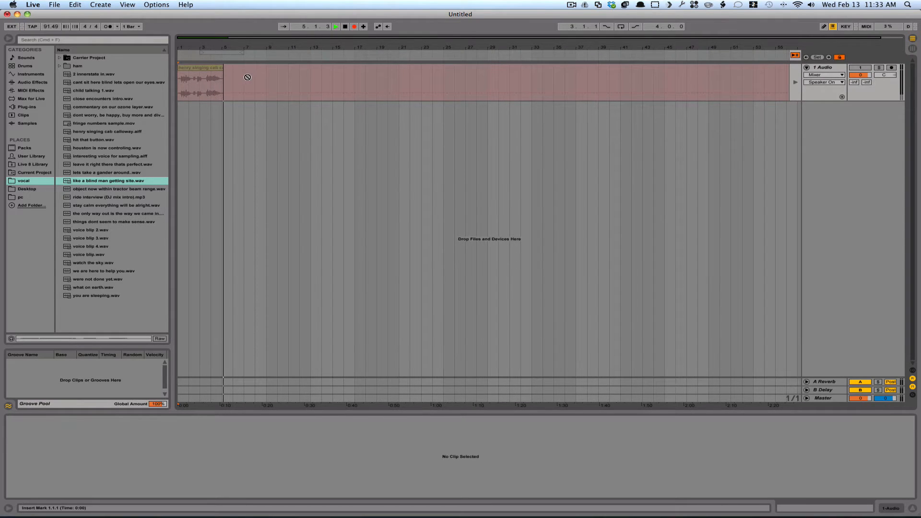
pyautogui.click(345, 27)
pyautogui.click(201, 70)
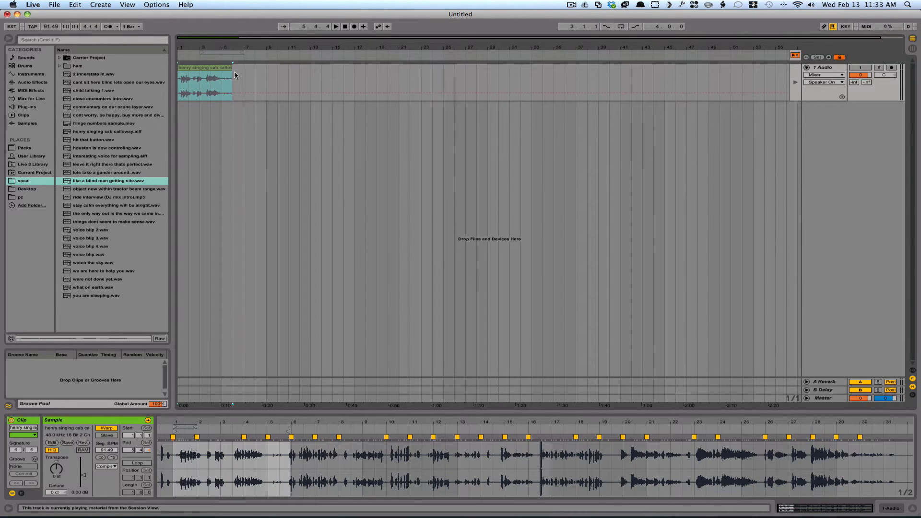
# Check the clip in Session View and return the 1 Audio track to arrangement playback with Back to Arrangement.
pyautogui.press('Tab')
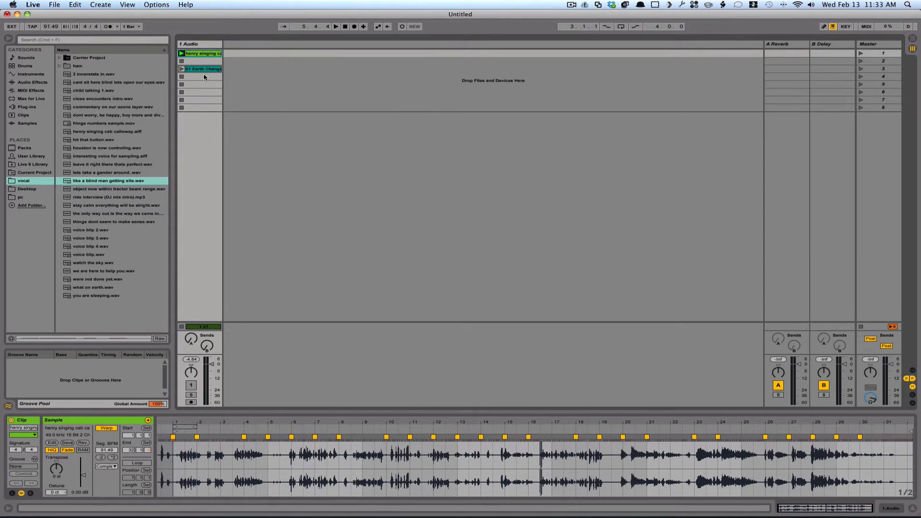
pyautogui.press('Tab')
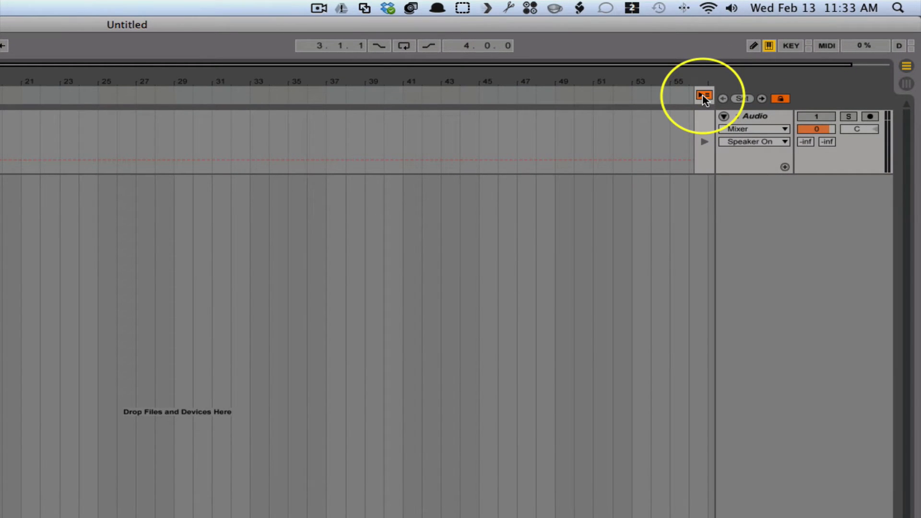
pyautogui.click(704, 97)
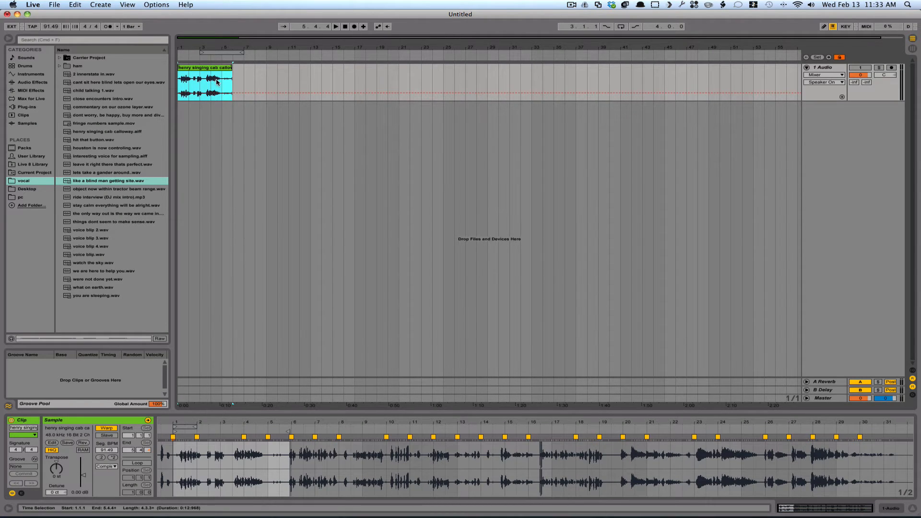
# Compare the original Session View clip with the recorded clip in Arrangement View.
pyautogui.press('Tab')
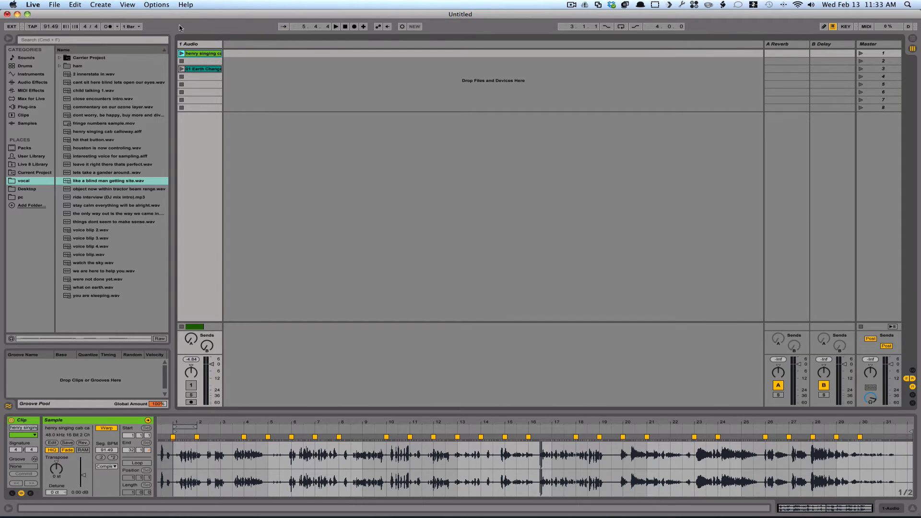
pyautogui.press('Tab')
pyautogui.press('Tab')
# In Arrangement View, shorten the recorded clip so that it ends at bar 2 and extend its end again.
pyautogui.press('Tab')
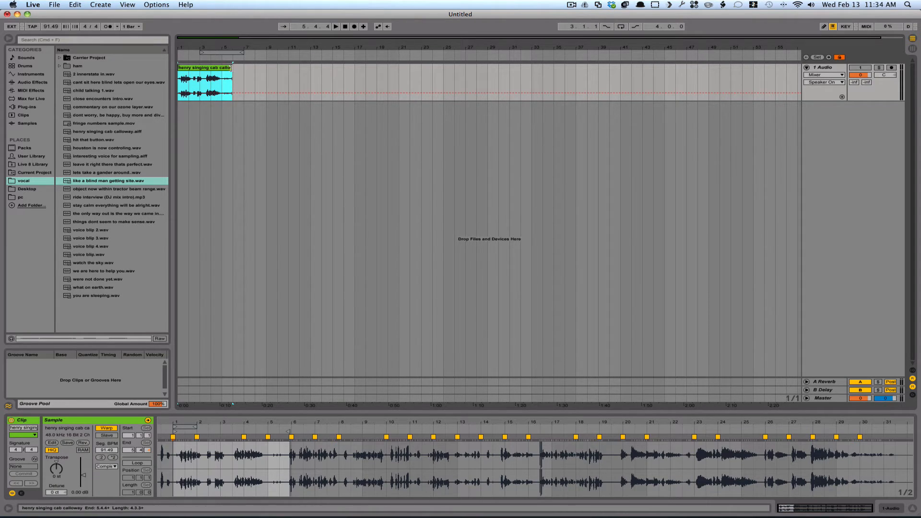
pyautogui.moveTo(232, 67); pyautogui.dragTo(190, 68)
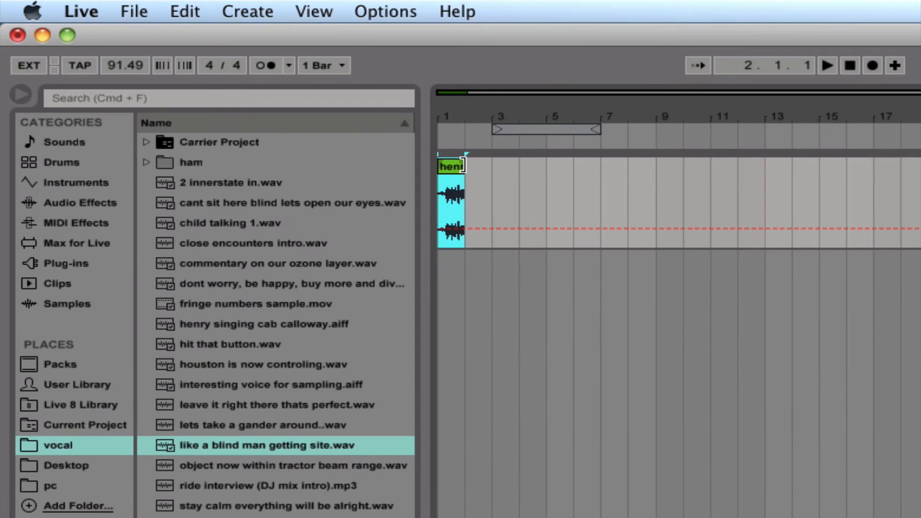
pyautogui.moveTo(459, 165); pyautogui.dragTo(546, 54)
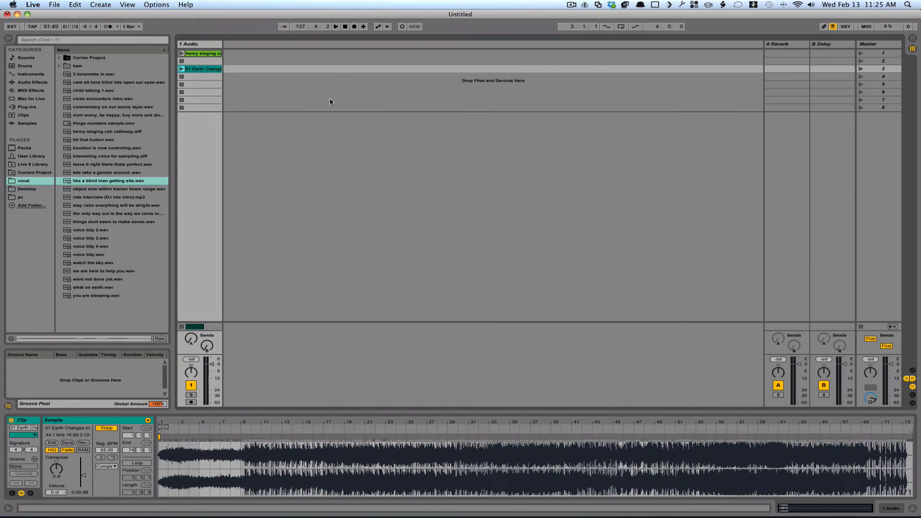
# Delete the 01 Earth Changes clip from the 1 Audio track in Arrangement View.
pyautogui.press('Tab')
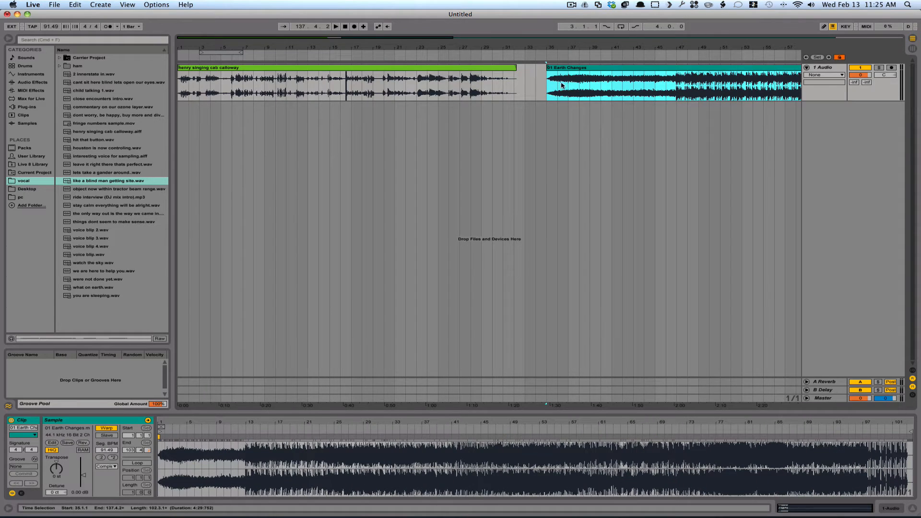
pyautogui.press('Delete')
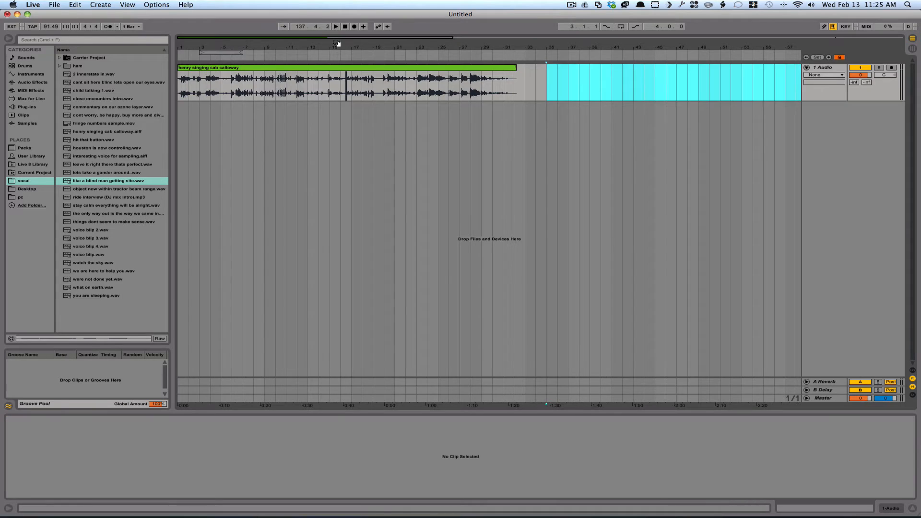
pyautogui.moveTo(336, 47); pyautogui.dragTo(337, 28)
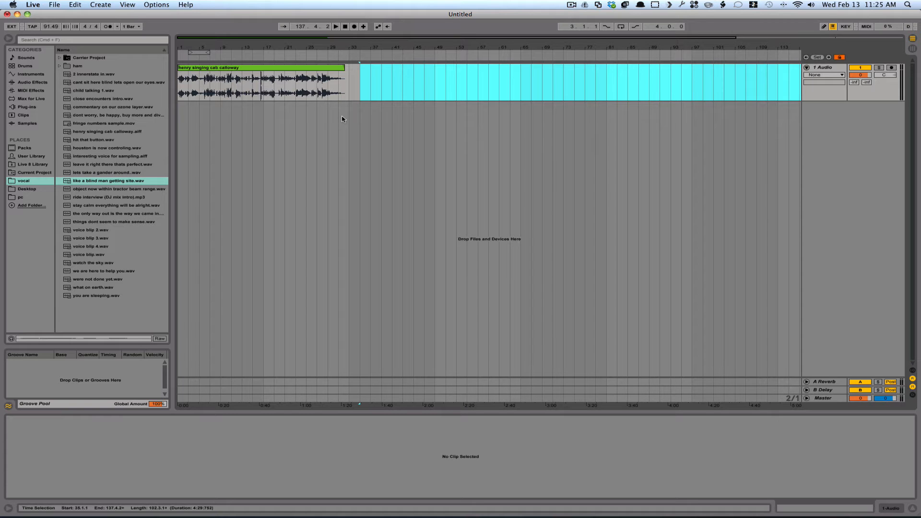
pyautogui.moveTo(235, 49)
pyautogui.mouseDown()
pyautogui.moveTo(235, 60)
pyautogui.moveTo(249, 58)
pyautogui.mouseUp()
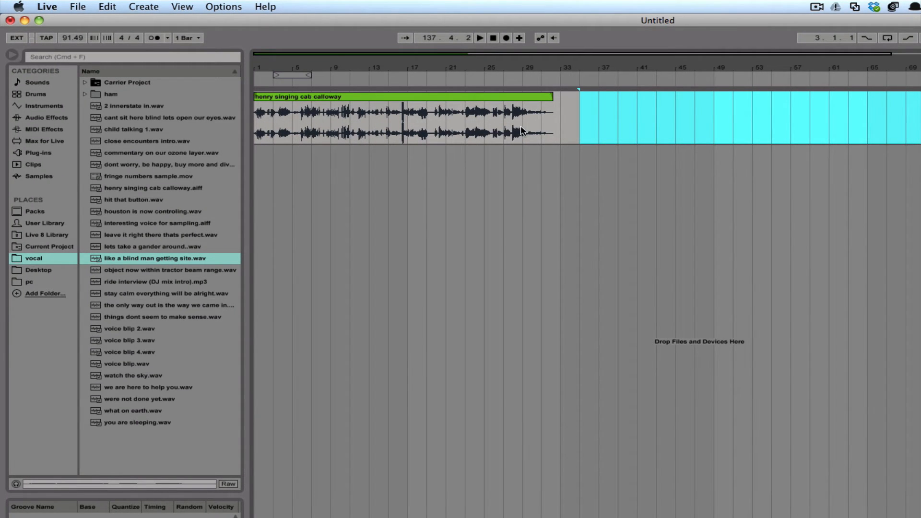
# Try out selections on the henry singing cab calloway clip: the whole clip, the point at bar 13, bars 9 to 13 and bars 9 to 11.
pyautogui.click(369, 97)
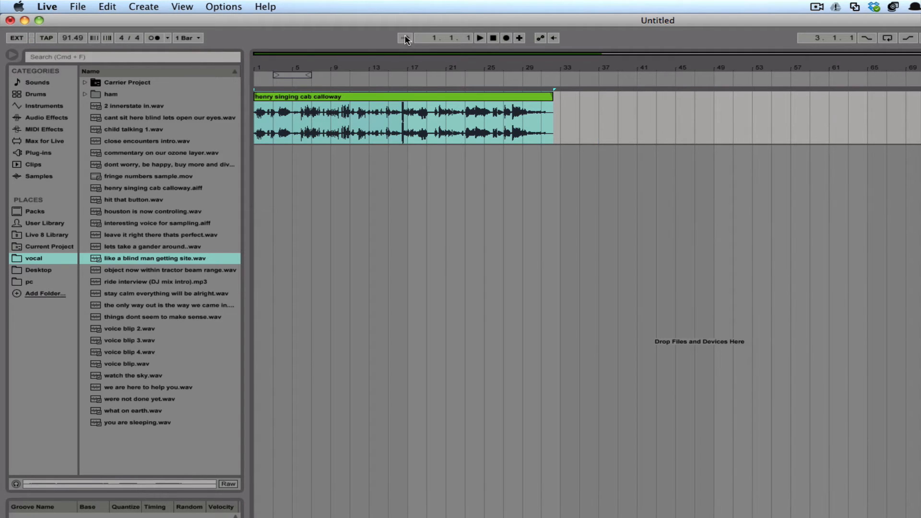
pyautogui.click(369, 130)
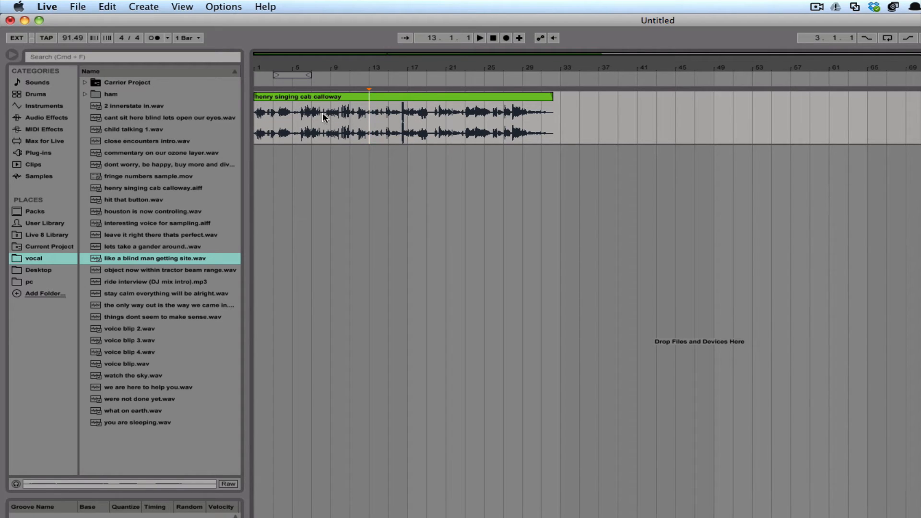
pyautogui.moveTo(331, 126); pyautogui.dragTo(370, 128)
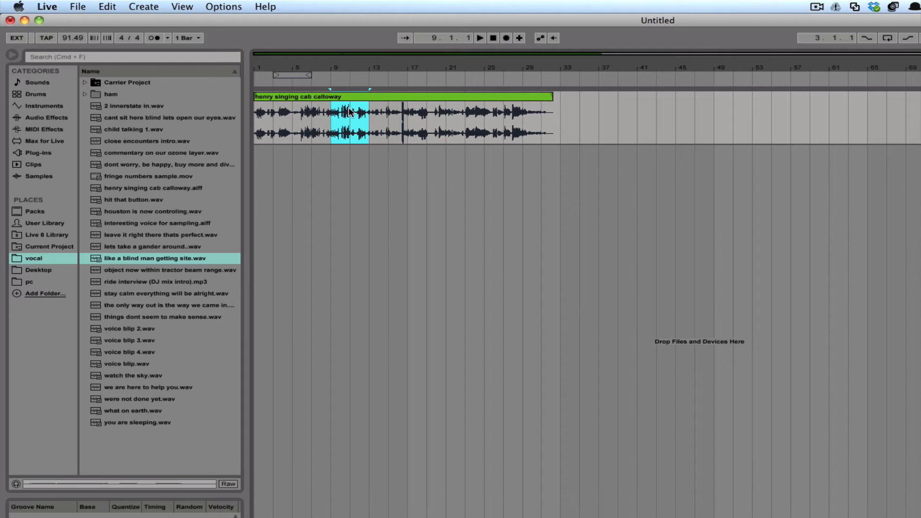
pyautogui.click(330, 125)
pyautogui.moveTo(329, 126); pyautogui.dragTo(350, 130)
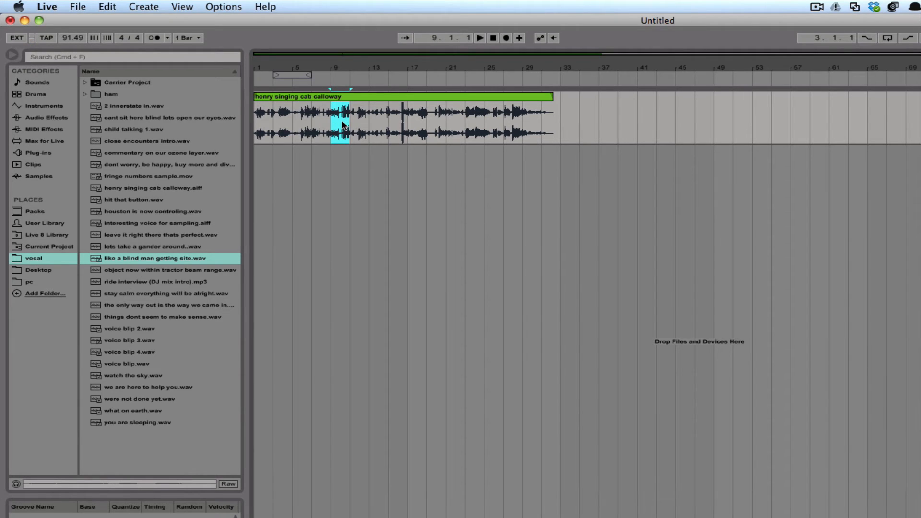
pyautogui.press('super+a')
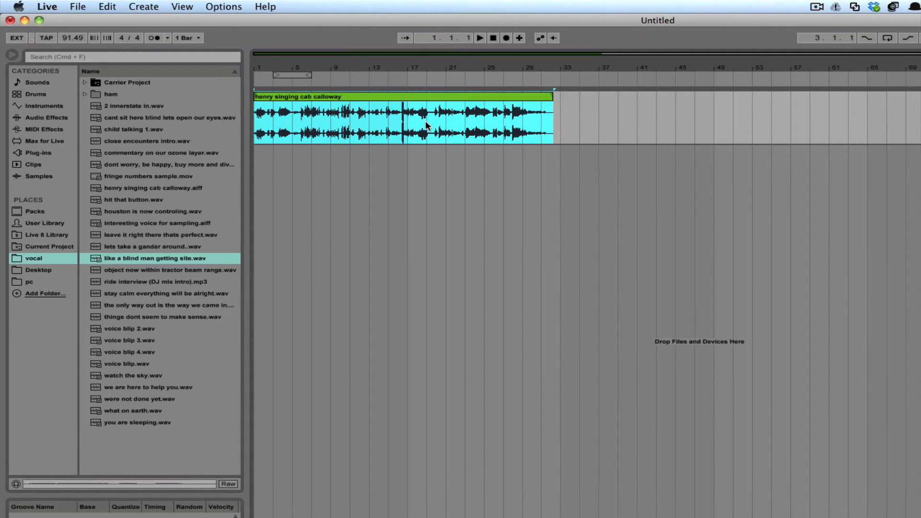
# Split the henry singing cab calloway clip at bar 19.
pyautogui.click(425, 120)
pyautogui.click(108, 7)
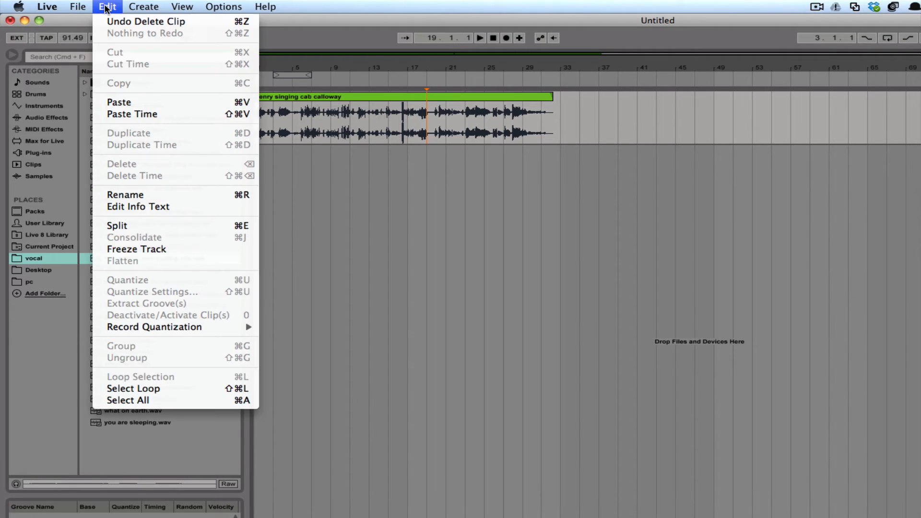
pyautogui.click(115, 226)
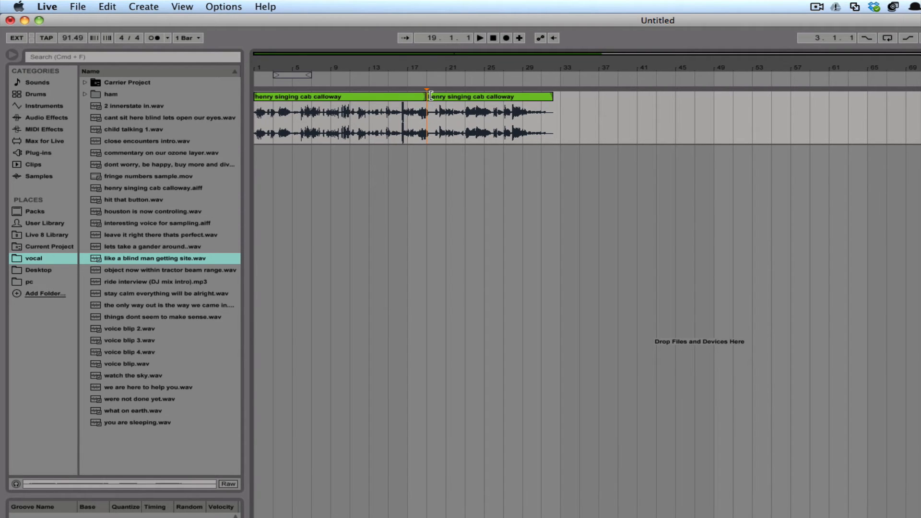
# Split the henry singing cab calloway clip at bar 13 and again about two bars further along.
pyautogui.click(370, 124)
pyautogui.press('super+e')
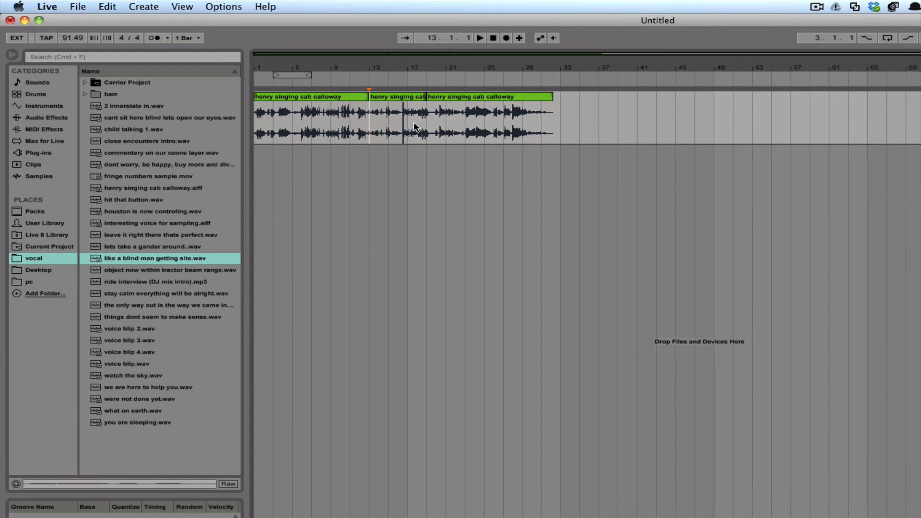
pyautogui.click(386, 124)
pyautogui.press('super+e')
# Undo the last three splits of the henry singing cab calloway clip.
pyautogui.click(466, 130)
pyautogui.press('super+z')
pyautogui.press('super+z')
pyautogui.press('super+z')
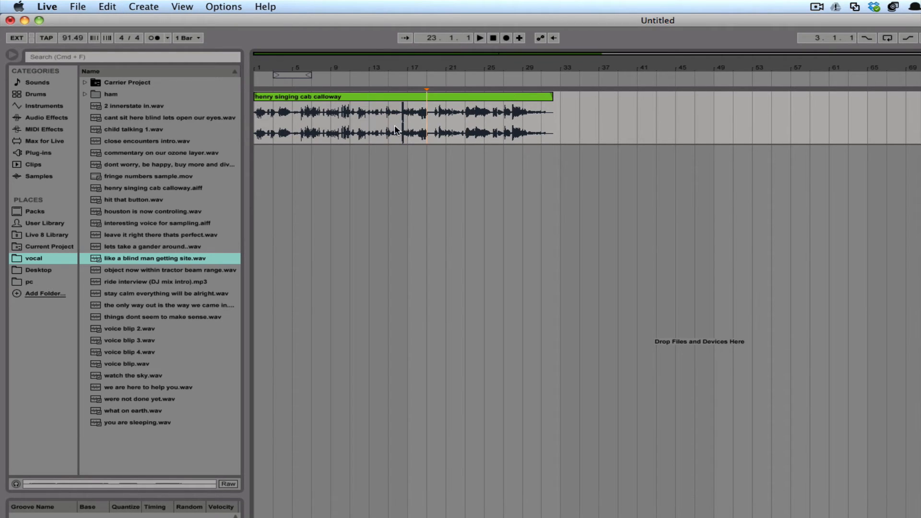
# Select bars 13 to 17 of the henry singing cab calloway clip and split it around that selection.
pyautogui.click(368, 122)
pyautogui.moveTo(366, 121); pyautogui.dragTo(390, 120)
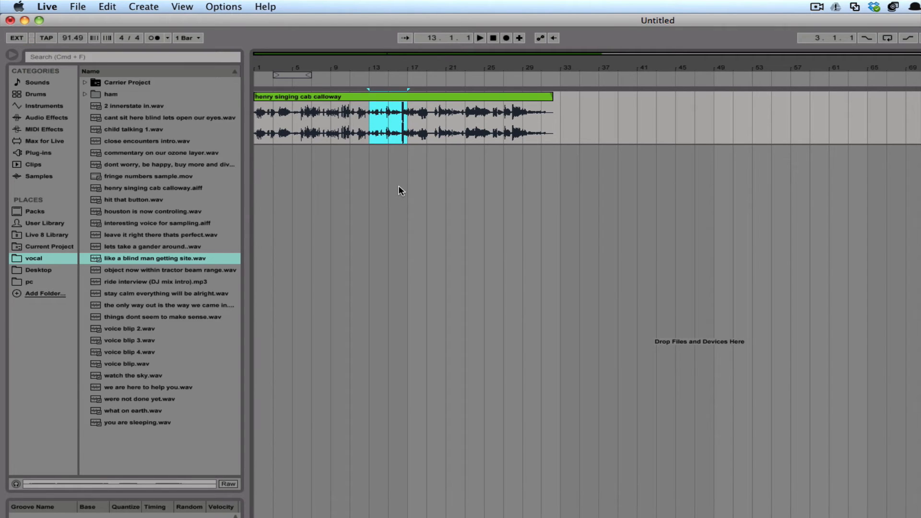
pyautogui.press('super+e')
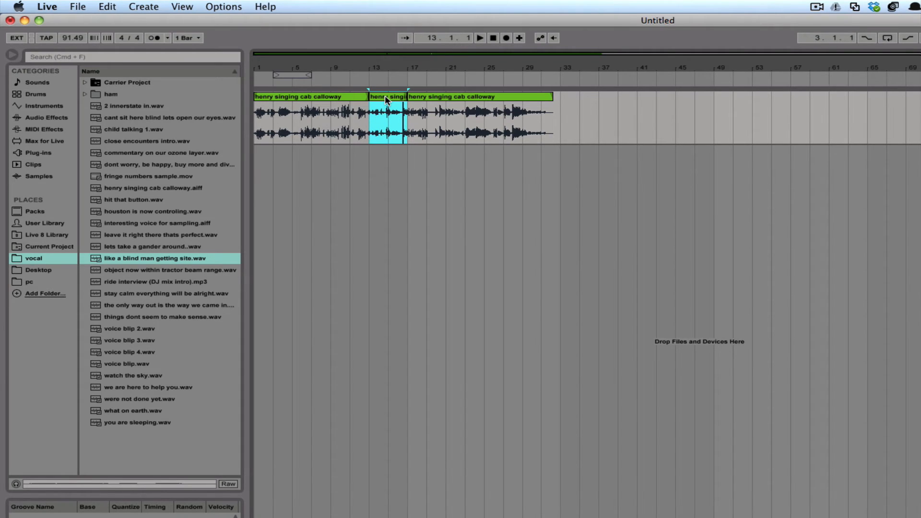
# Move the isolated middle piece away from the rest of the clip, and undo both the move and the split.
pyautogui.moveTo(384, 95)
pyautogui.mouseDown()
pyautogui.moveTo(634, 111)
pyautogui.moveTo(388, 104)
pyautogui.mouseUp()
pyautogui.press('super+z')
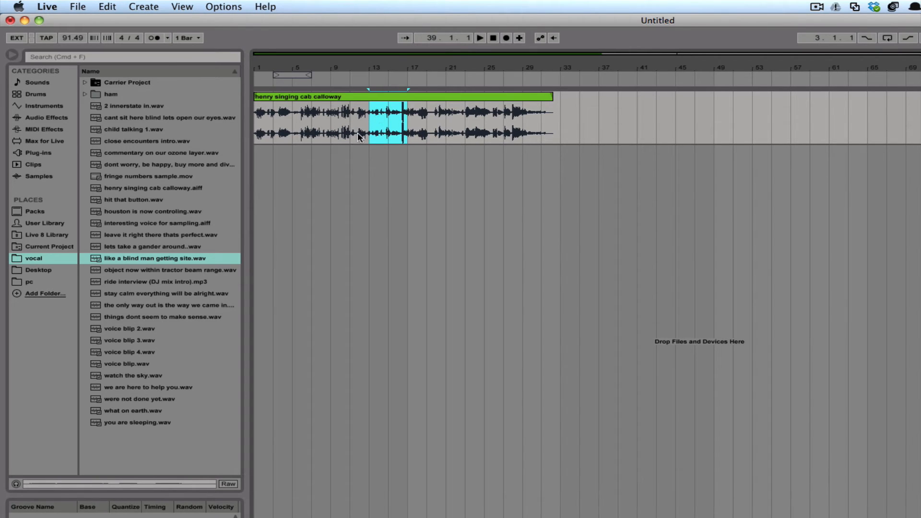
# Select bars 11 to 13 of the clip, move that section out past the clip's end and undo the move.
pyautogui.moveTo(350, 132); pyautogui.dragTo(380, 132)
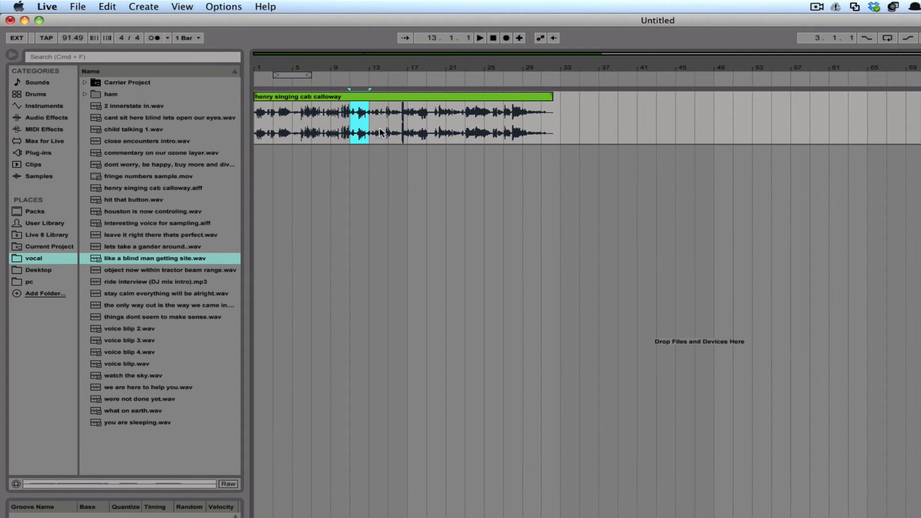
pyautogui.moveTo(367, 95); pyautogui.dragTo(660, 94)
pyautogui.press('super+z')
# Select bars 25 to 27 of the henry singing cab calloway clip, and replace that selection with bars 27 to 29.
pyautogui.moveTo(466, 129); pyautogui.dragTo(504, 128)
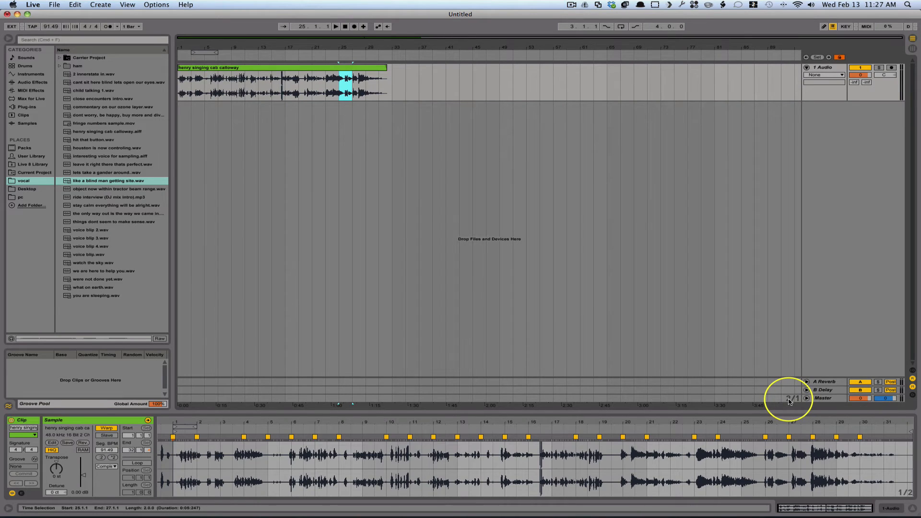
pyautogui.click(366, 92)
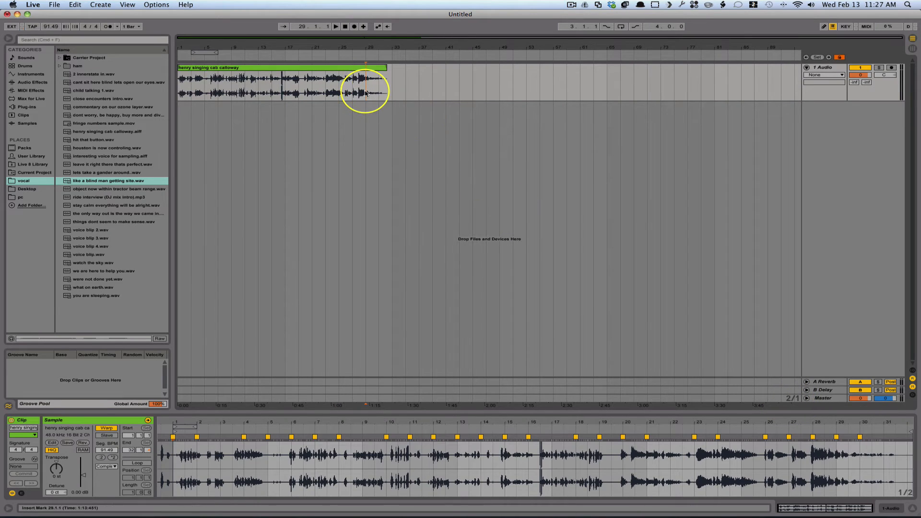
pyautogui.moveTo(365, 92); pyautogui.dragTo(353, 92)
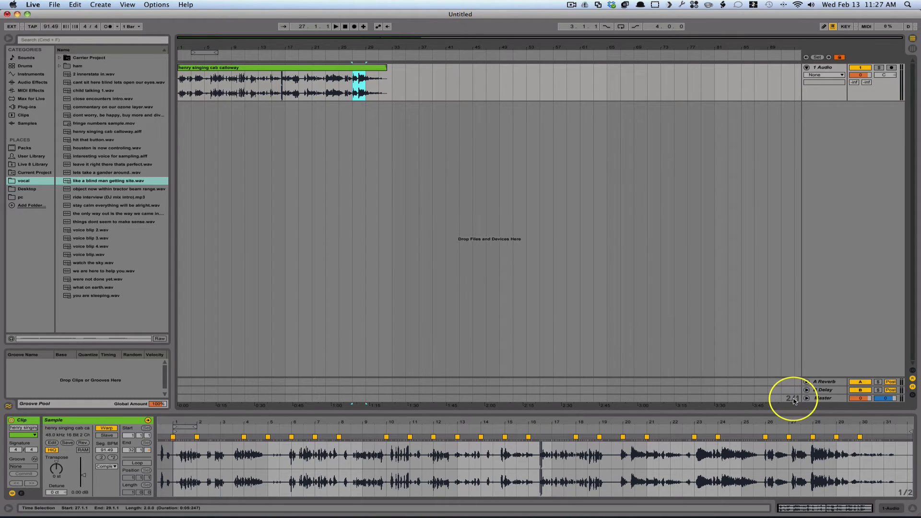
# Select a single 1/8-note grid division of the clip, from 19.3.1 to 19.3.2.
pyautogui.click(299, 46)
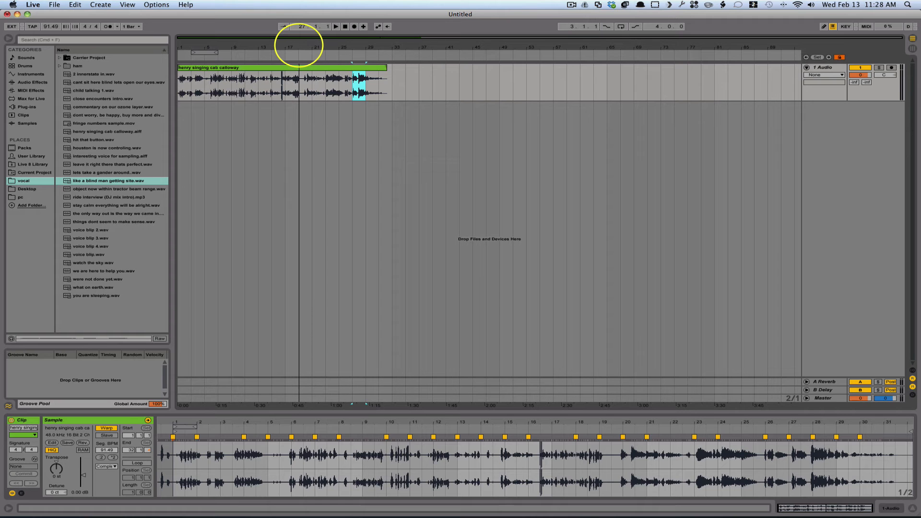
pyautogui.moveTo(300, 47); pyautogui.dragTo(299, 46)
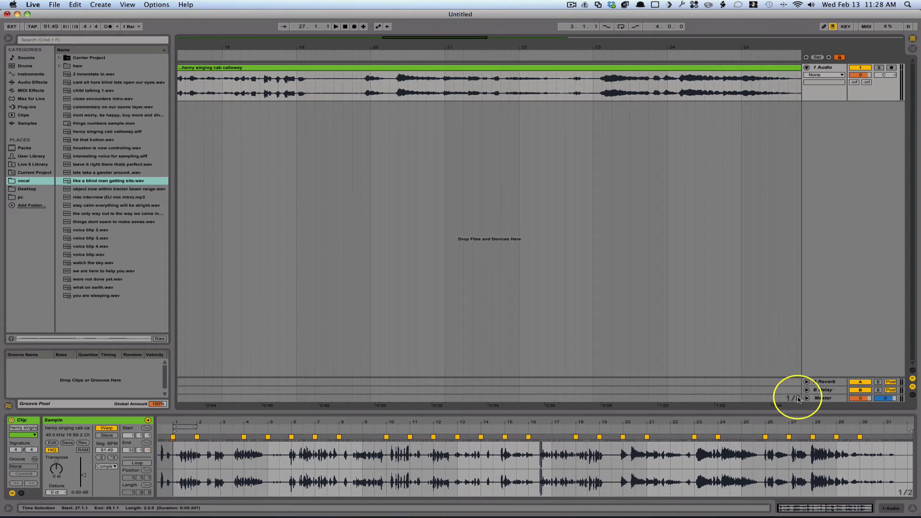
pyautogui.click(334, 92)
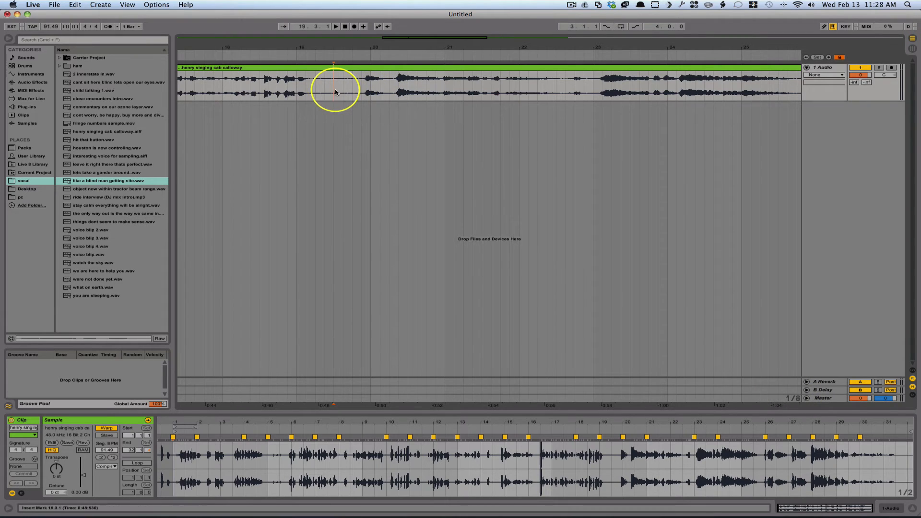
pyautogui.moveTo(336, 91); pyautogui.dragTo(342, 92)
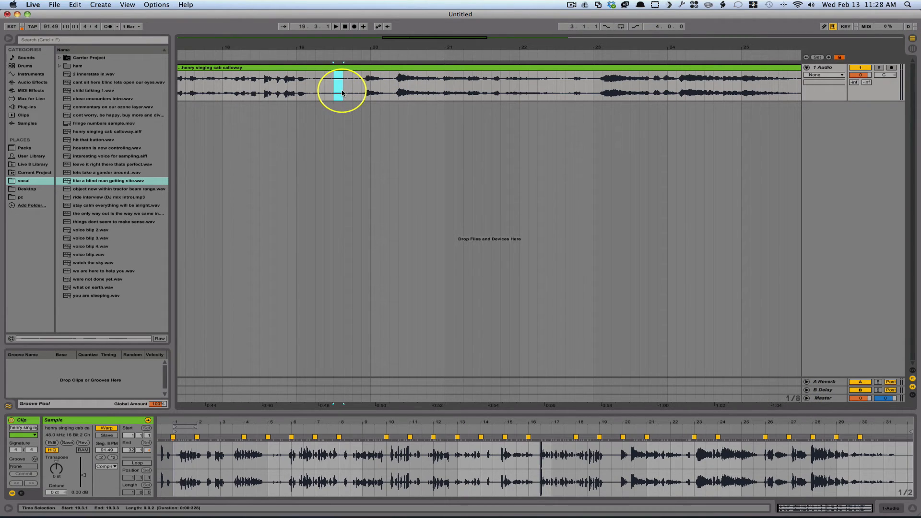
# Check how the adaptive grid spacing changes between close and wide views, with the whole henry singing cab calloway clip selected.
pyautogui.click(329, 46)
pyautogui.press('-')
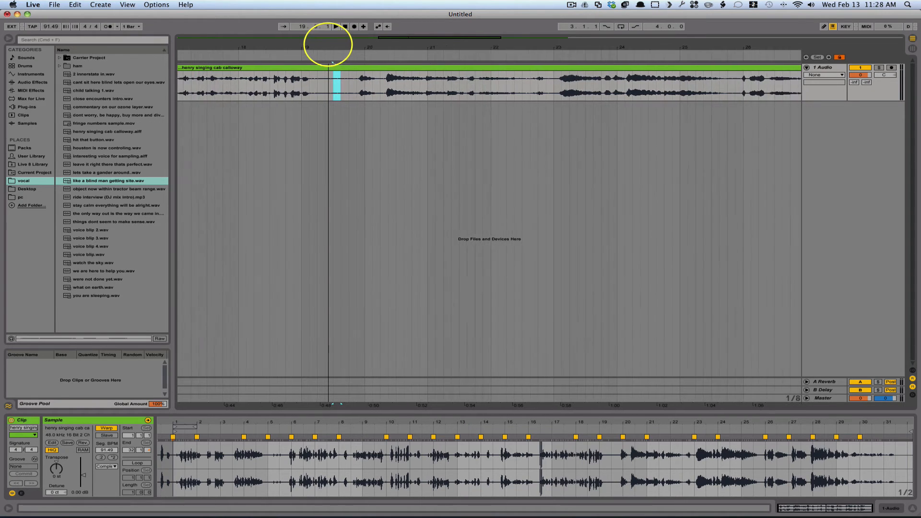
pyautogui.press('+')
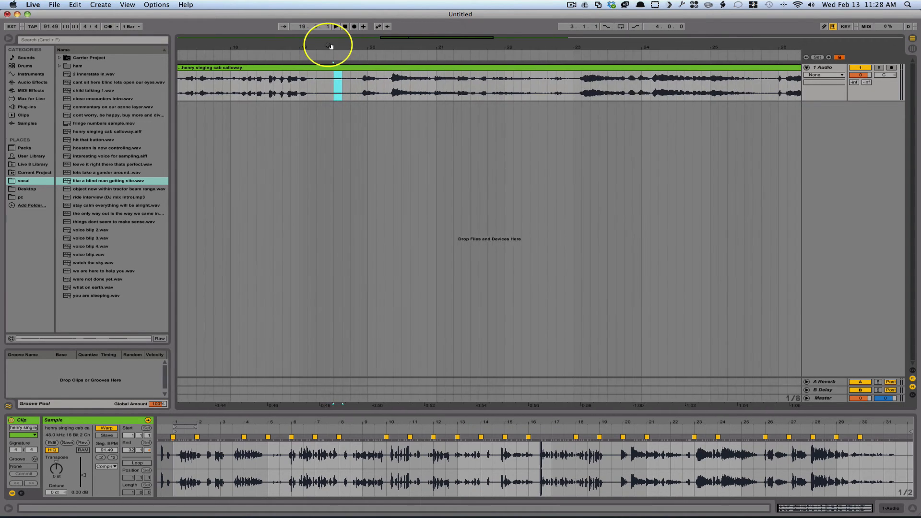
pyautogui.moveTo(329, 47); pyautogui.dragTo(329, 42)
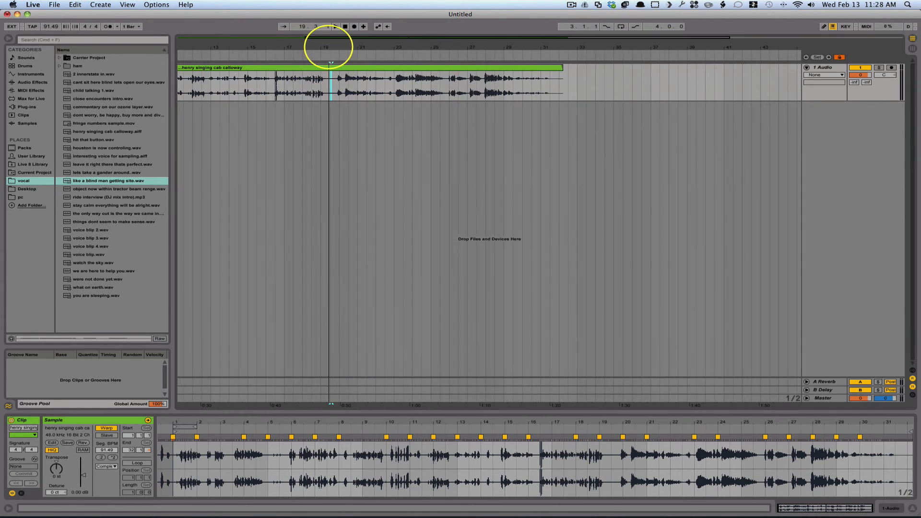
pyautogui.click(318, 70)
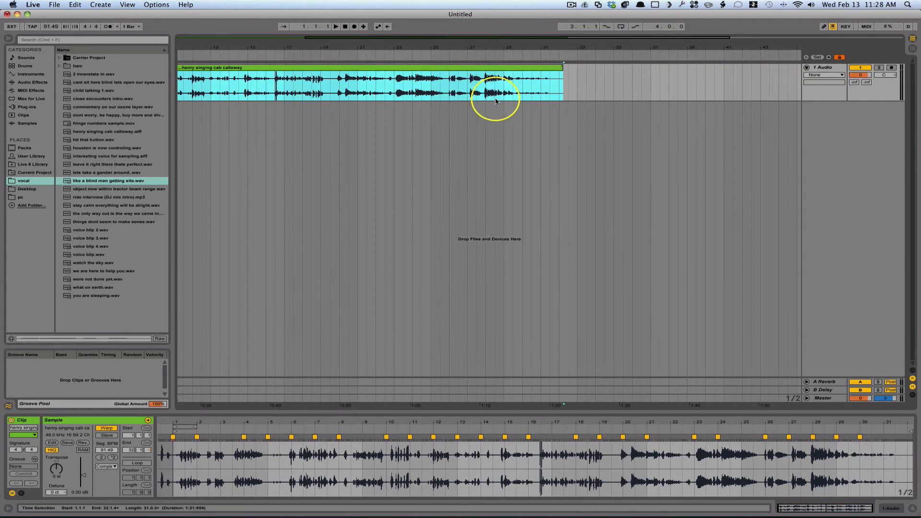
pyautogui.moveTo(380, 41); pyautogui.dragTo(380, 84)
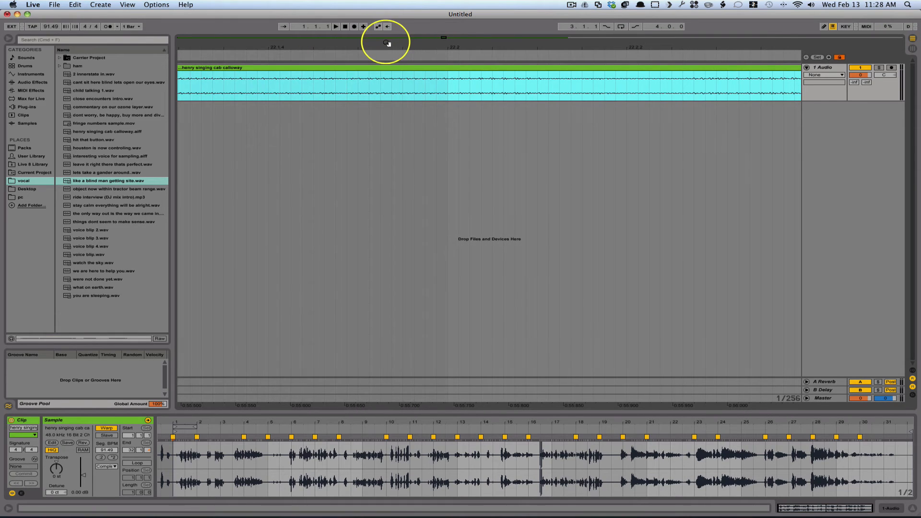
pyautogui.doubleClick(388, 45)
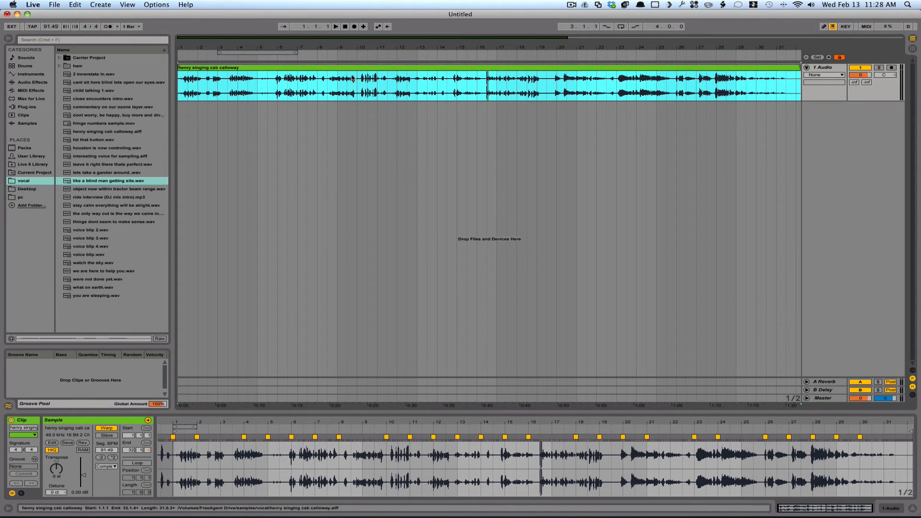
# Select bar 10 of the clip, inspect it up close, and place the insert marker at 9.4.1.
pyautogui.moveTo(358, 84); pyautogui.dragTo(380, 90)
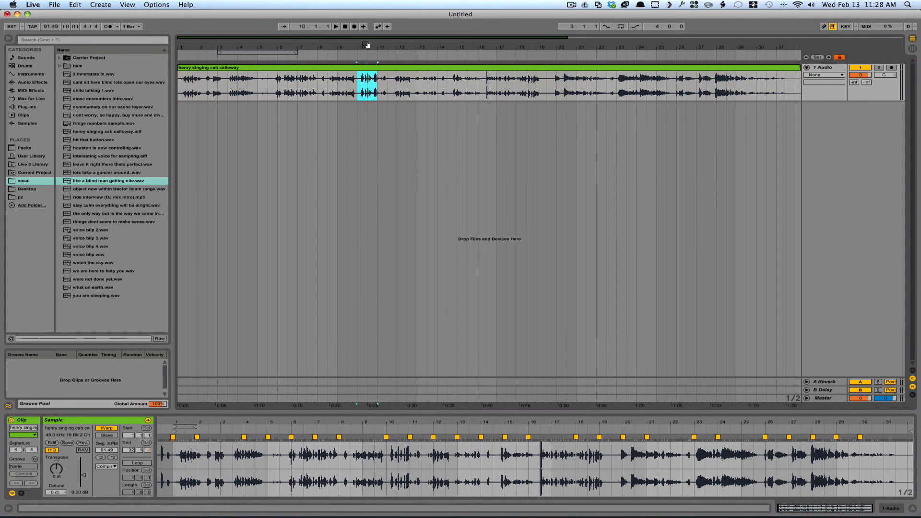
pyautogui.press('z')
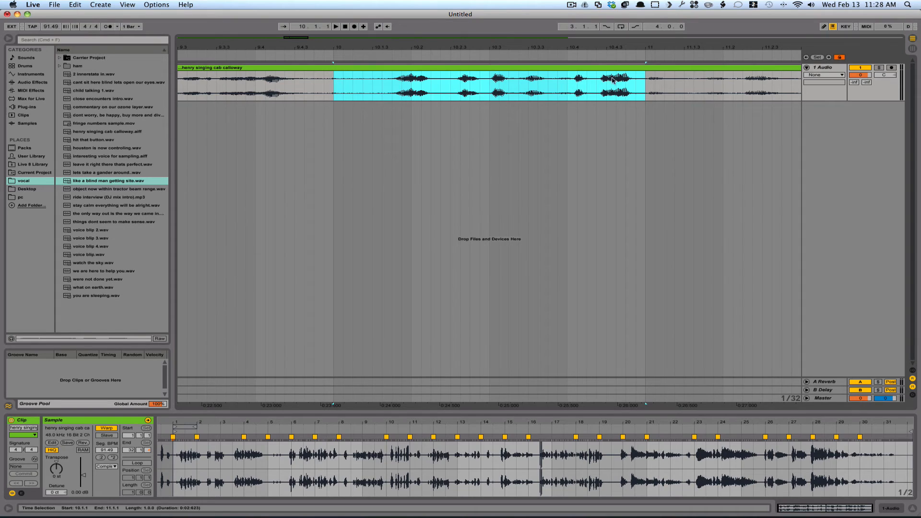
pyautogui.press('x')
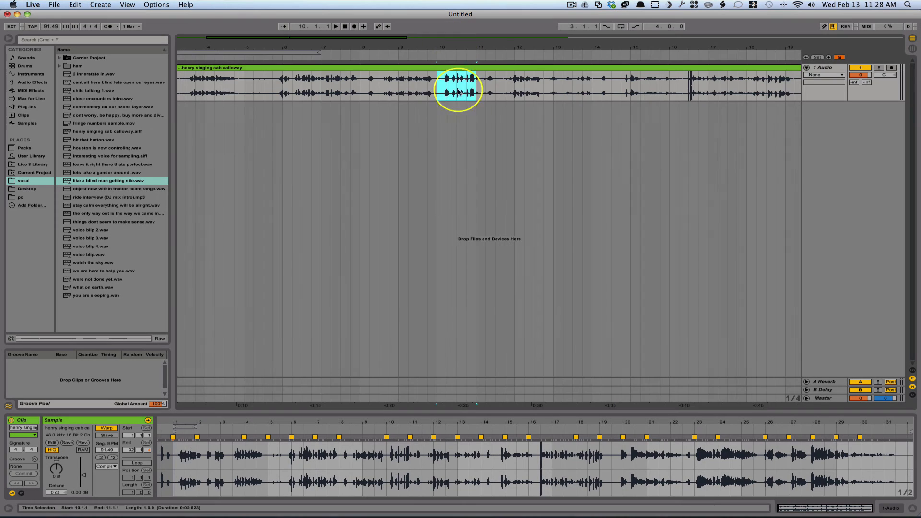
pyautogui.click(427, 81)
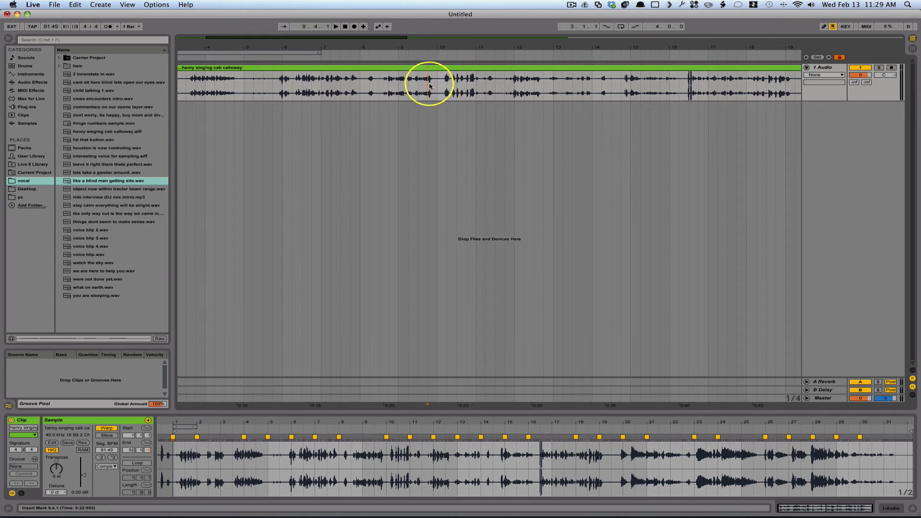
# Turn the arrangement grid off, nudge the henry singing cab calloway clip slightly off the beat, and undo the nudge.
pyautogui.click(795, 401)
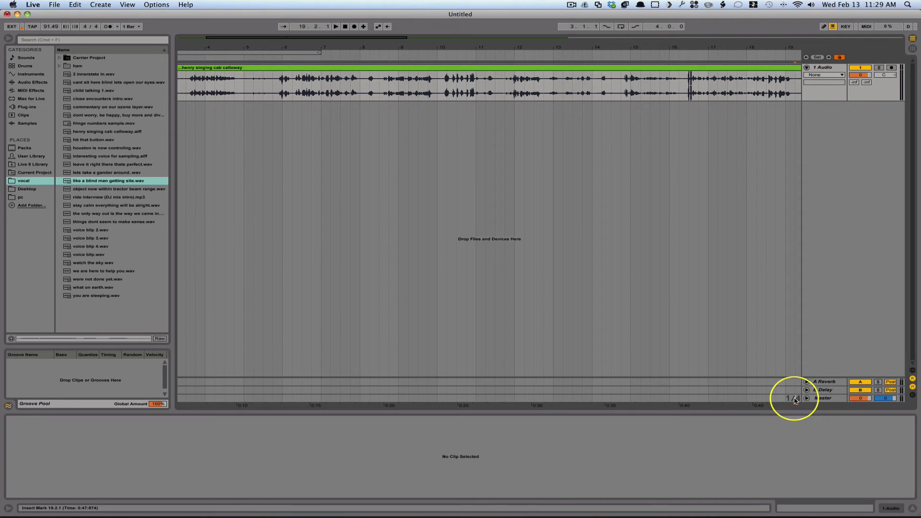
pyautogui.rightClick(795, 401)
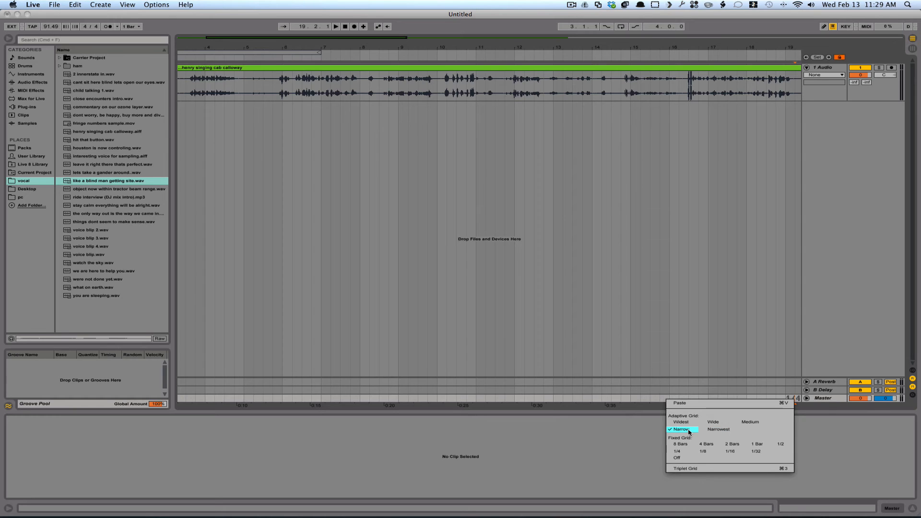
pyautogui.click(677, 460)
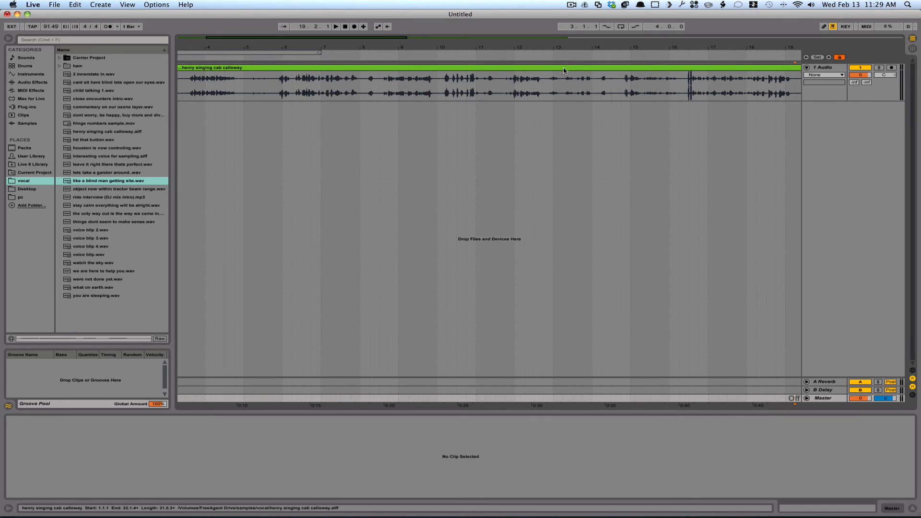
pyautogui.moveTo(564, 69)
pyautogui.mouseDown()
pyautogui.moveTo(576, 67)
pyautogui.moveTo(568, 71)
pyautogui.mouseUp()
pyautogui.press('super+z')
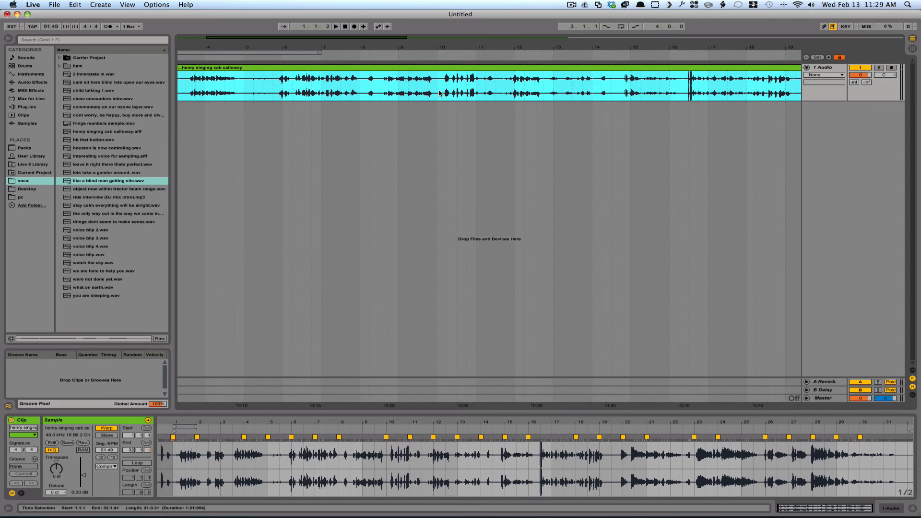
# Turn snapping to the grid back on, and switch the triplet grid on and off again.
pyautogui.press('super+4')
pyautogui.press('super+3')
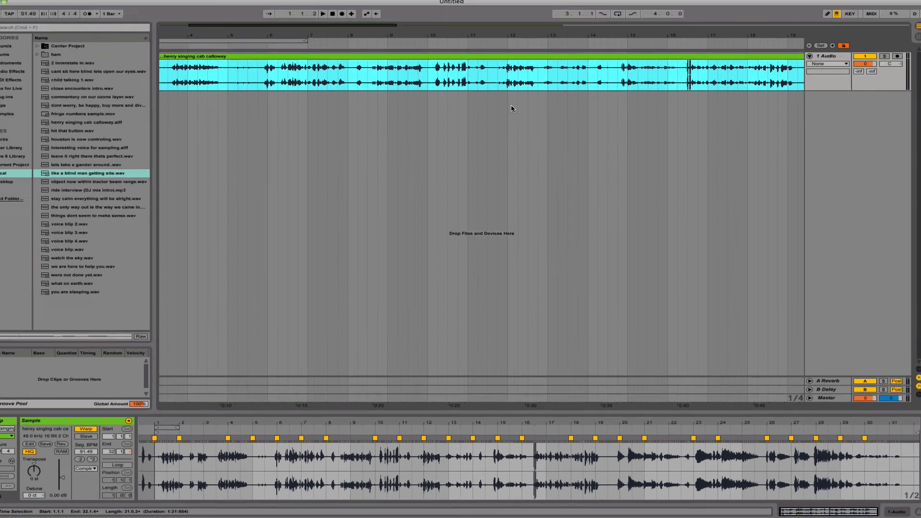
pyautogui.press('super+3')
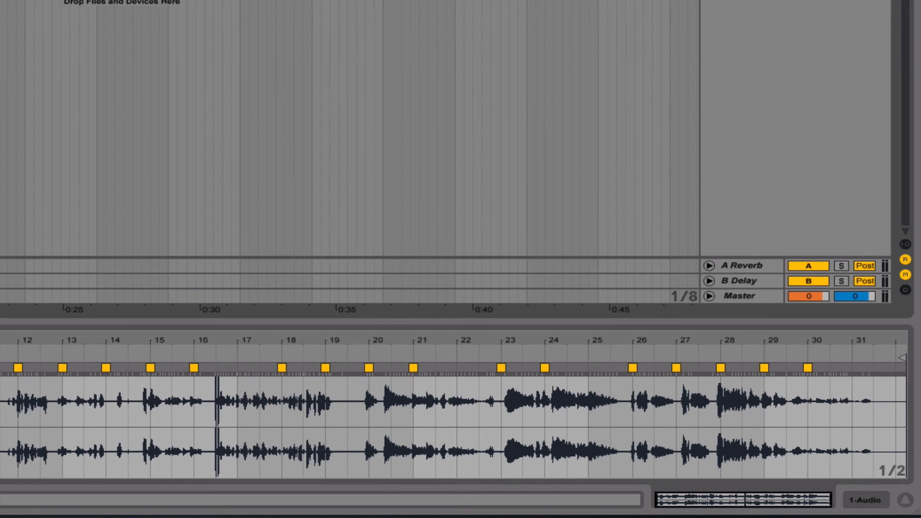
# Widen the arrangement grid step by step to 8 bars.
pyautogui.press('super+2')
pyautogui.press('super+2')
pyautogui.press('super+2')
pyautogui.press('super+2')
pyautogui.press('super+2')
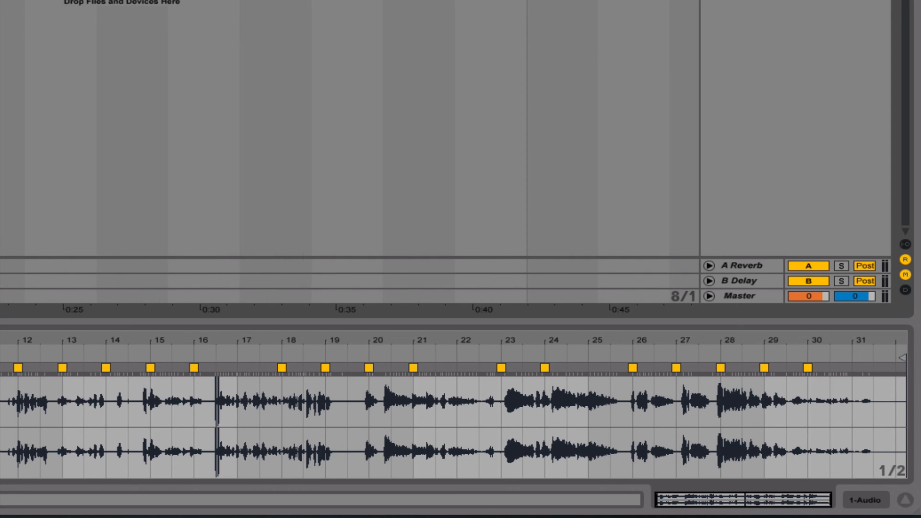
# Narrow the arrangement grid step by step through one bar to 1/8.
pyautogui.press('super+1')
pyautogui.press('super+1')
pyautogui.press('super+1')
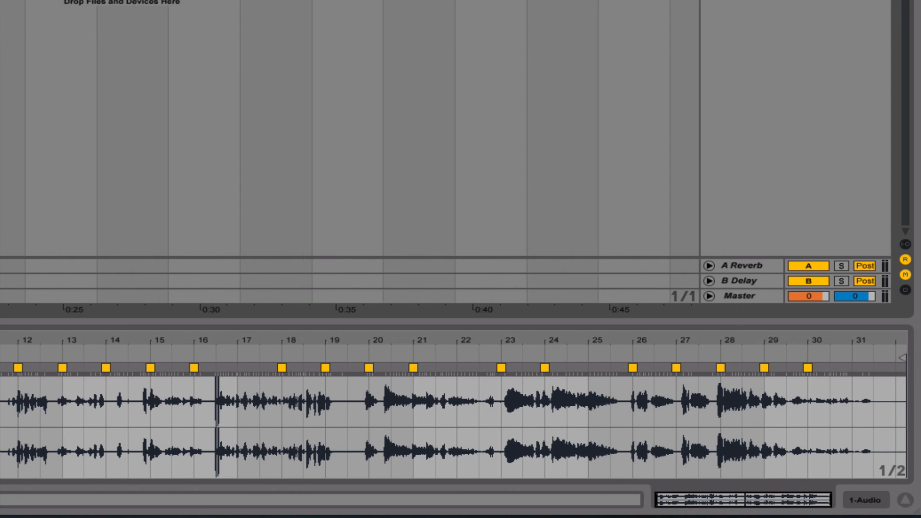
pyautogui.press('super+1')
pyautogui.press('super+1')
pyautogui.press('super+1')
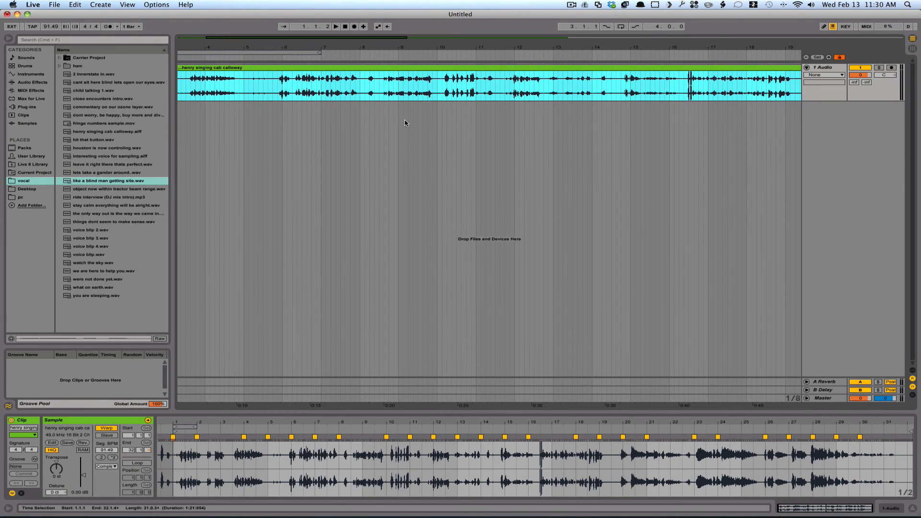
# Select bars 13 to 15 of the henry singing cab calloway clip and split it around that selection.
pyautogui.moveTo(379, 45); pyautogui.dragTo(263, 47)
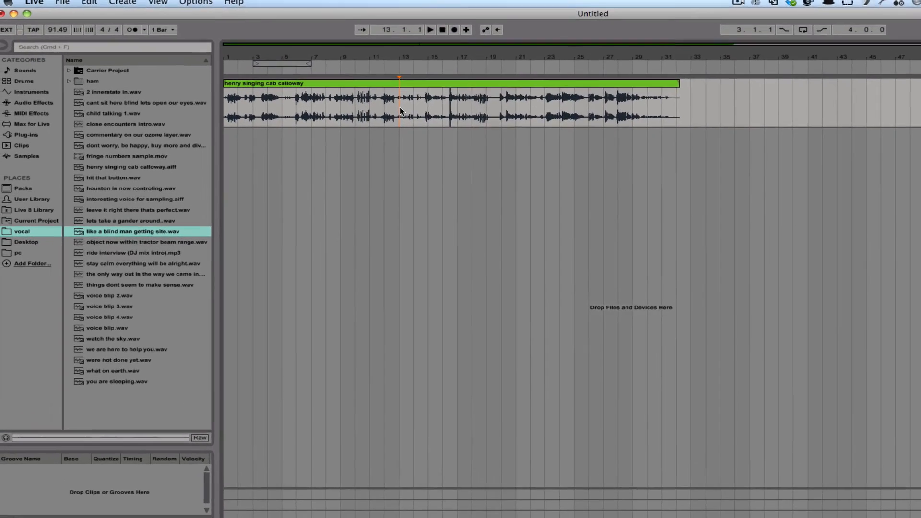
pyautogui.moveTo(313, 88); pyautogui.dragTo(334, 90)
pyautogui.moveTo(462, 121); pyautogui.dragTo(465, 123)
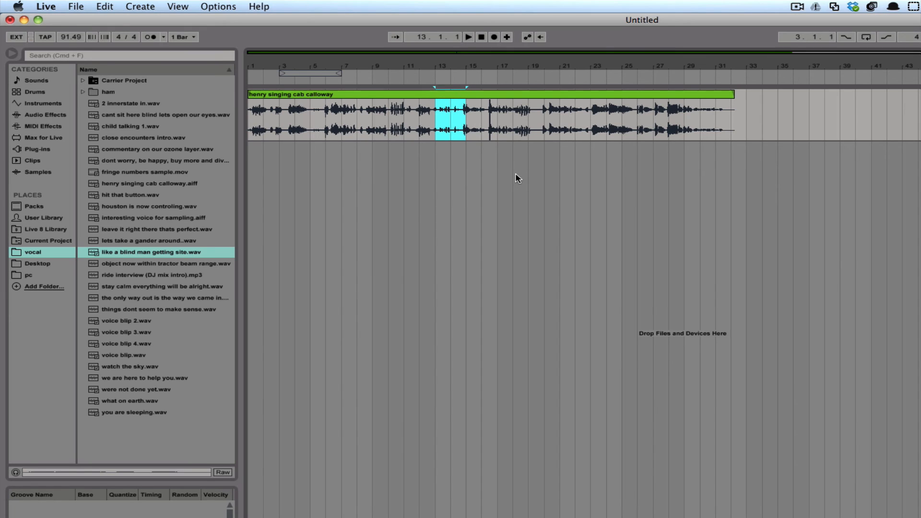
pyautogui.press('super+e')
# Try to paste the two-bar split piece at bar 38, and undo the paste.
pyautogui.click(827, 114)
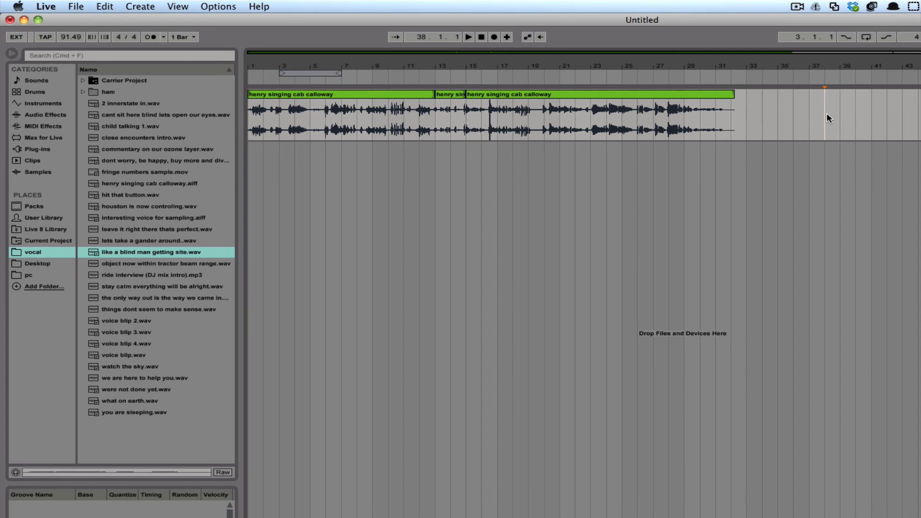
pyautogui.press('super+v')
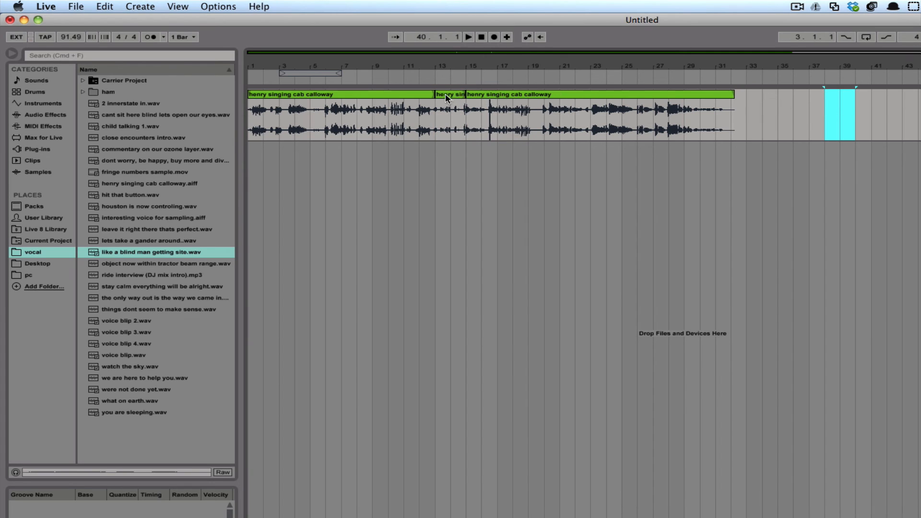
pyautogui.press('super+z')
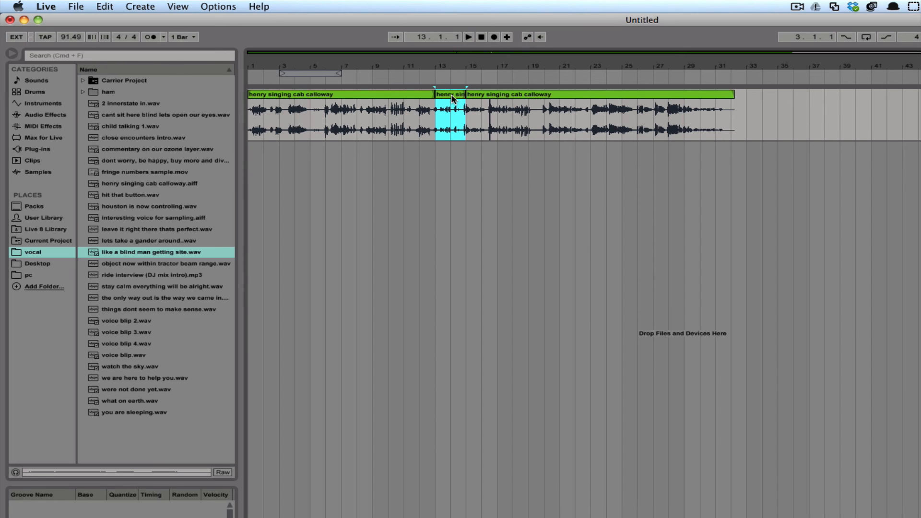
# Duplicate the two-bar piece at bar 13 five times in a row over the following audio.
pyautogui.press('super+d')
pyautogui.press('super+d')
pyautogui.press('super+d')
pyautogui.press('super+d')
pyautogui.press('super+d')
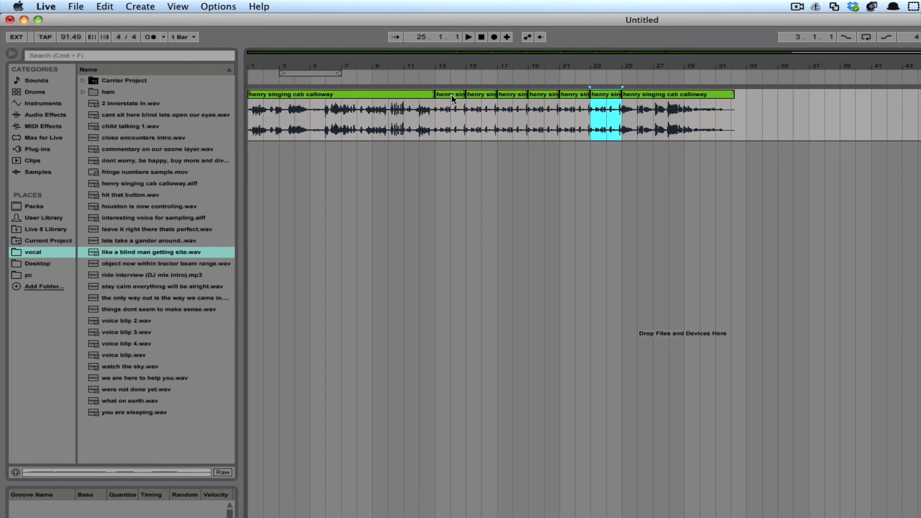
# Undo the five duplications of the two-bar piece.
pyautogui.press('super+z')
pyautogui.press('super+z')
pyautogui.press('super+z')
pyautogui.press('super+z')
pyautogui.press('super+z')
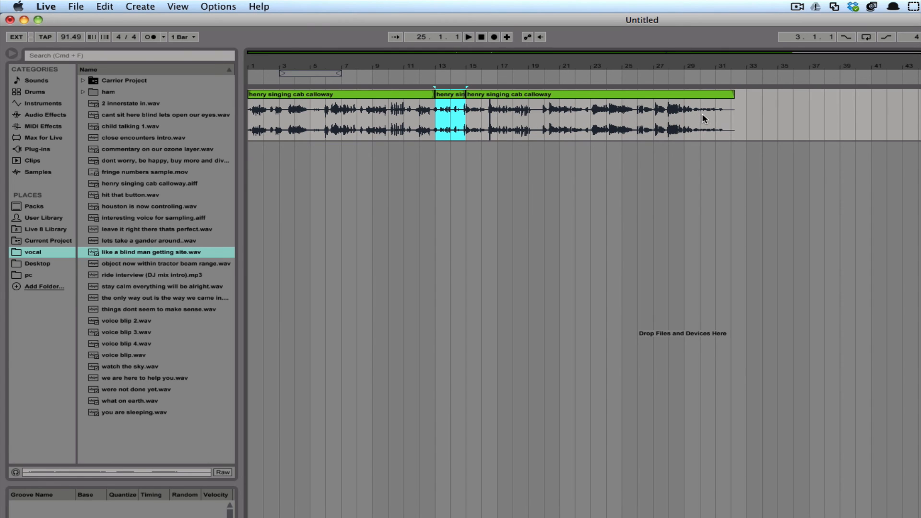
# Select bars 26 to 28 of the last clip and move that section past the clip's end to bar 36.
pyautogui.click(638, 124)
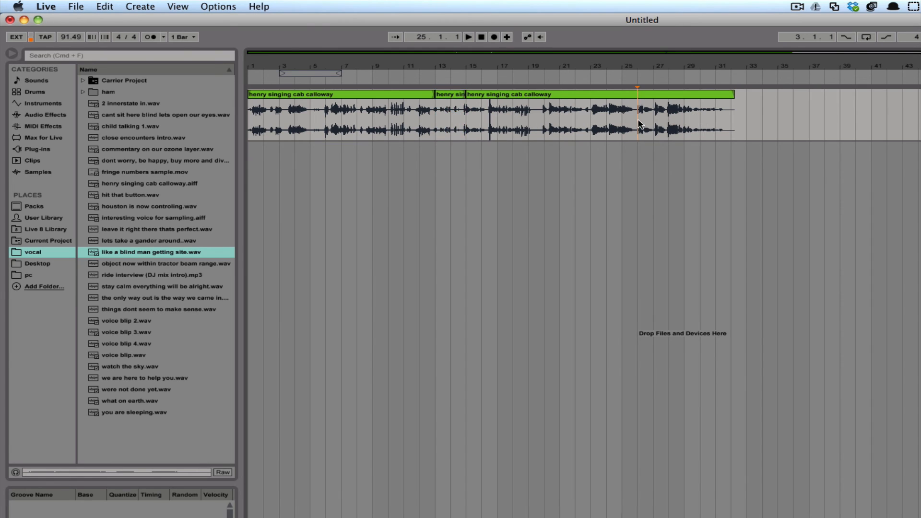
pyautogui.keyDown('shift'); pyautogui.click(667, 125); pyautogui.keyUp('shift')
pyautogui.moveTo(646, 94); pyautogui.dragTo(802, 98)
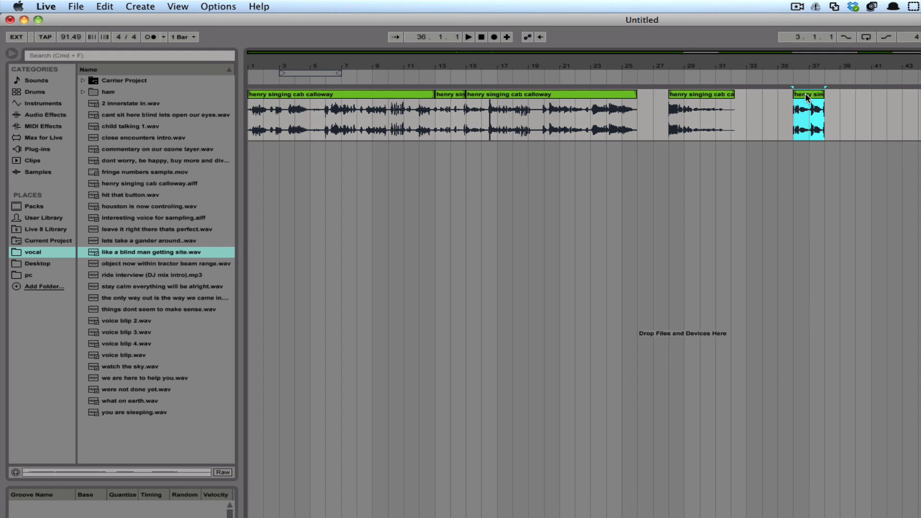
# Copy the two-bar clip at bar 36 to bar 40, and delete the copy.
pyautogui.moveTo(807, 96); pyautogui.dragTo(869, 94)
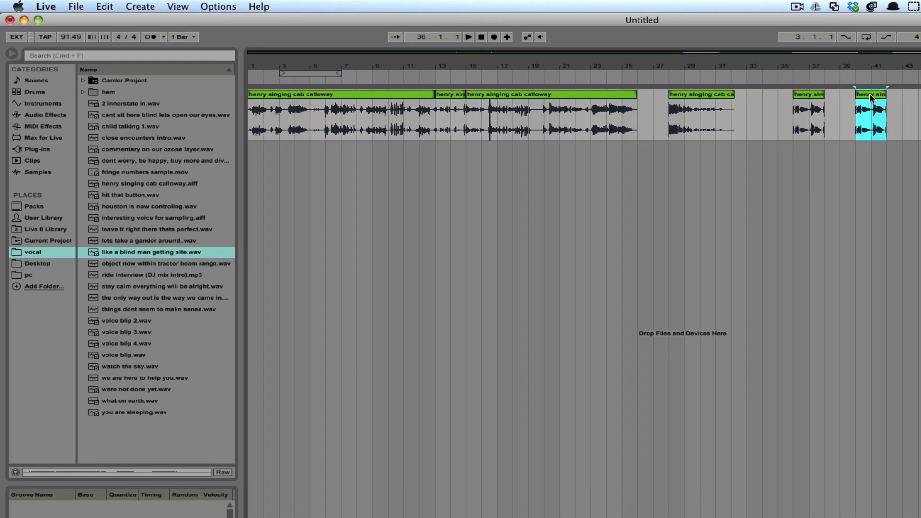
pyautogui.press('Delete')
# Cut the two-bar clip at bar 36 and paste it into the gap at bar 26.
pyautogui.click(801, 97)
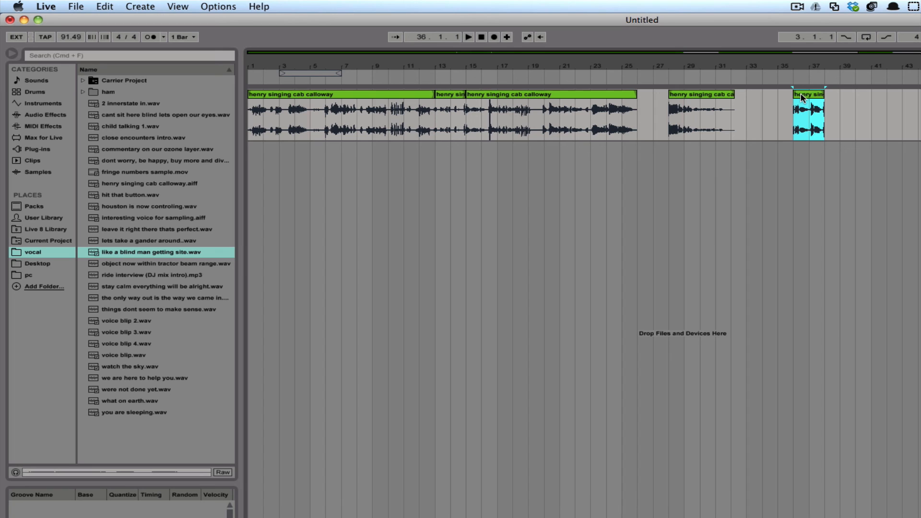
pyautogui.press('Delete')
pyautogui.click(637, 120)
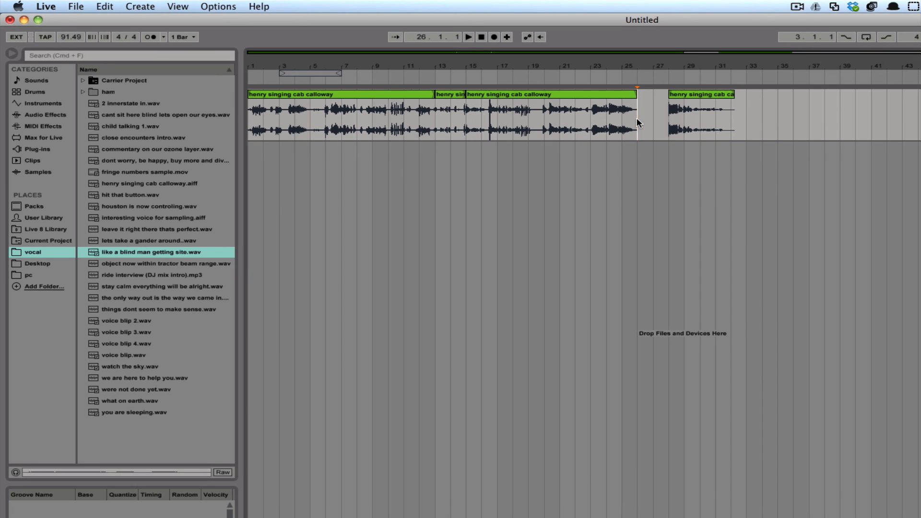
pyautogui.press('super+v')
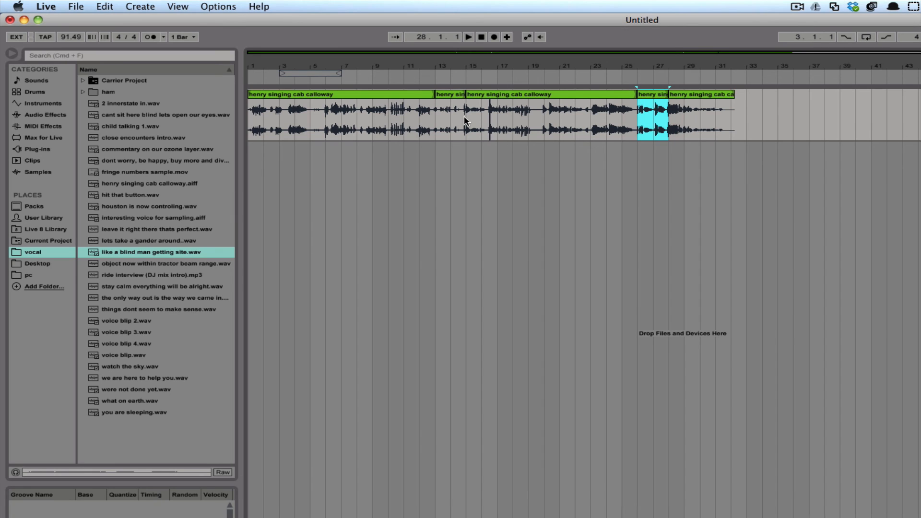
# Switch from the Arrangement to the Session View.
pyautogui.scroll(-1, 465, 122)
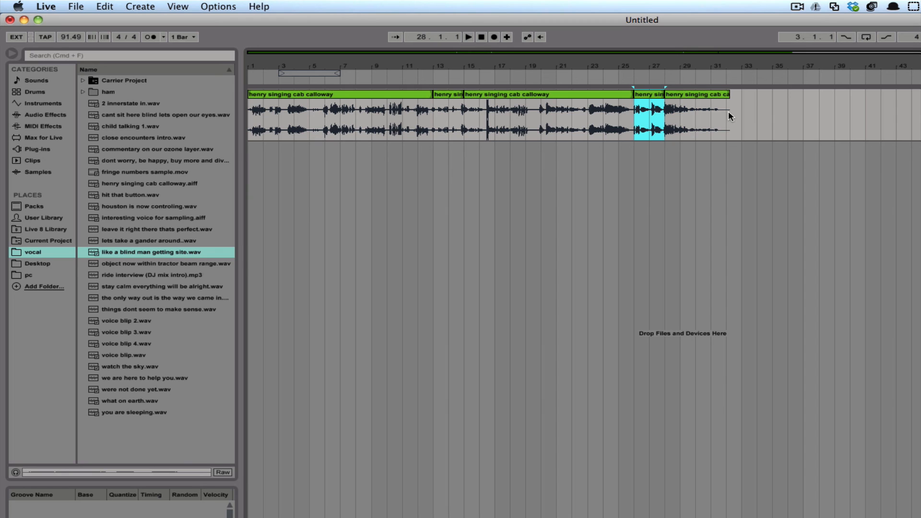
pyautogui.press('Tab')
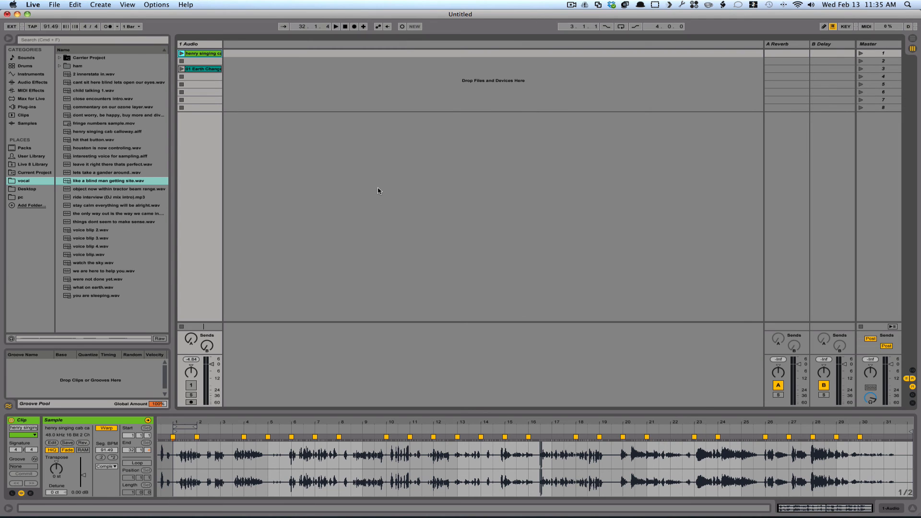